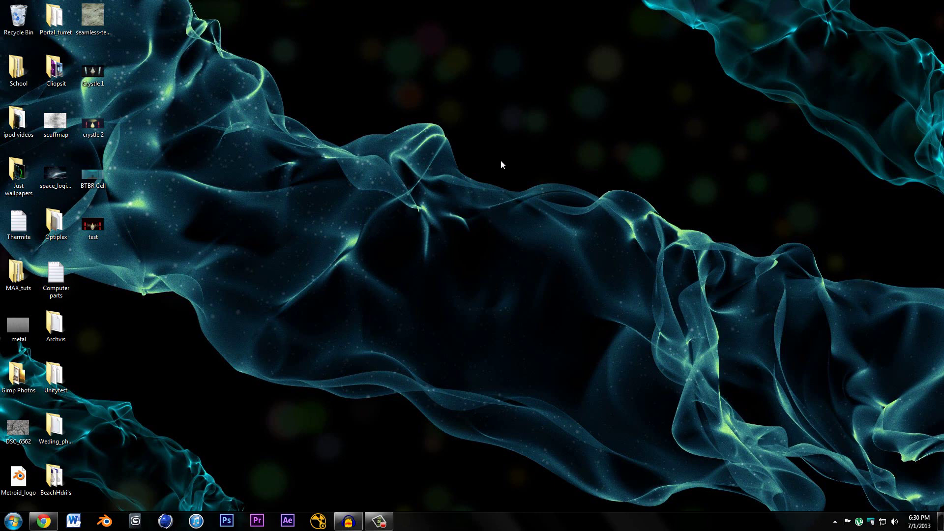
left_click(43, 521)
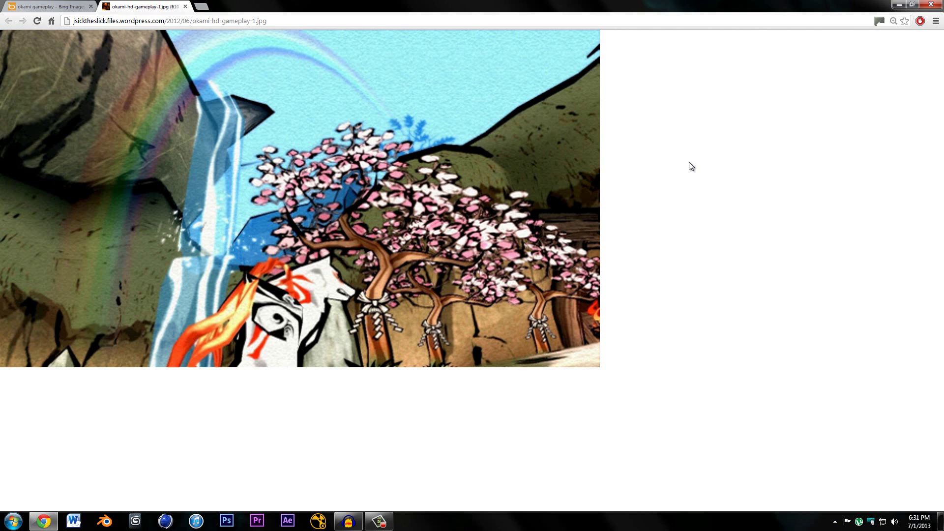
- Search for 'okami wikipedia' in a new Chrome tab
left_click(201, 7)
type("okak")
key("BackSpace")
type("a")
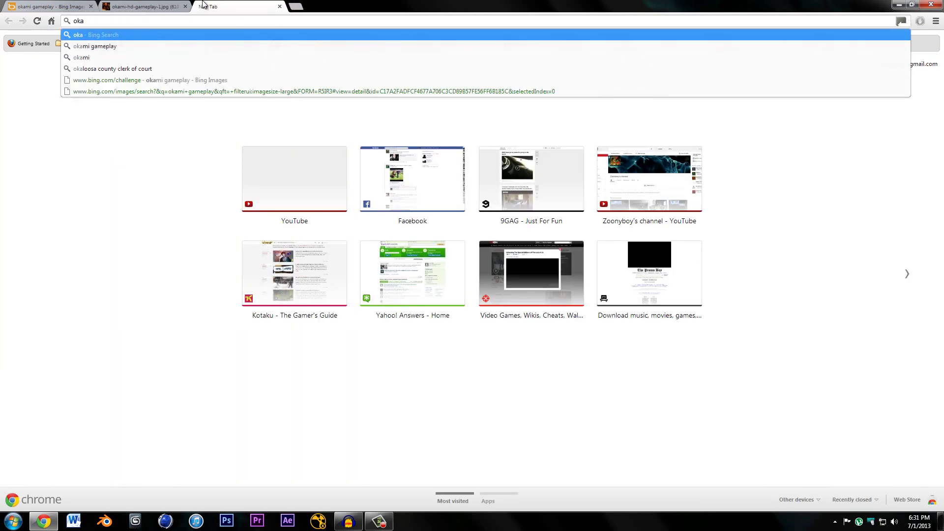
type("mi wikipedia")
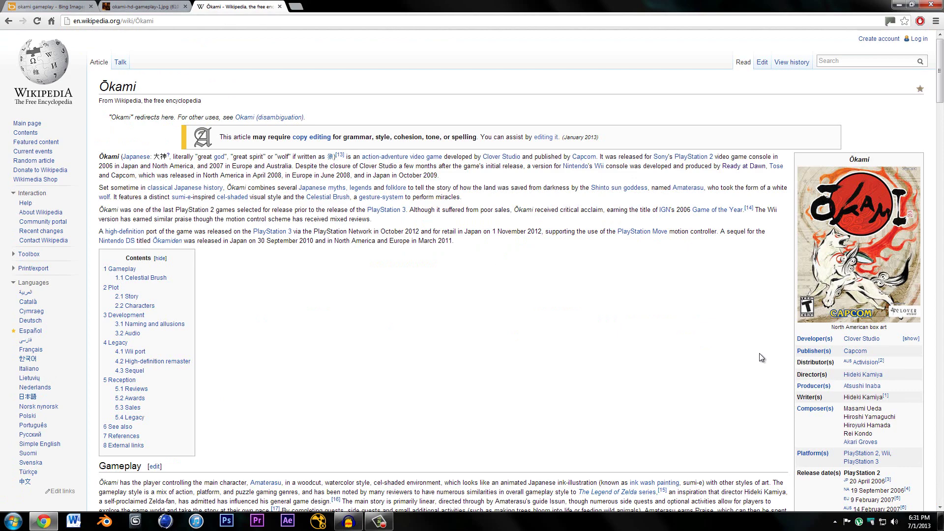
- Skim the Ōkami Wikipedia article, close it, and permanently keep the current colour scheme
scroll(759, 357, "down", 1)
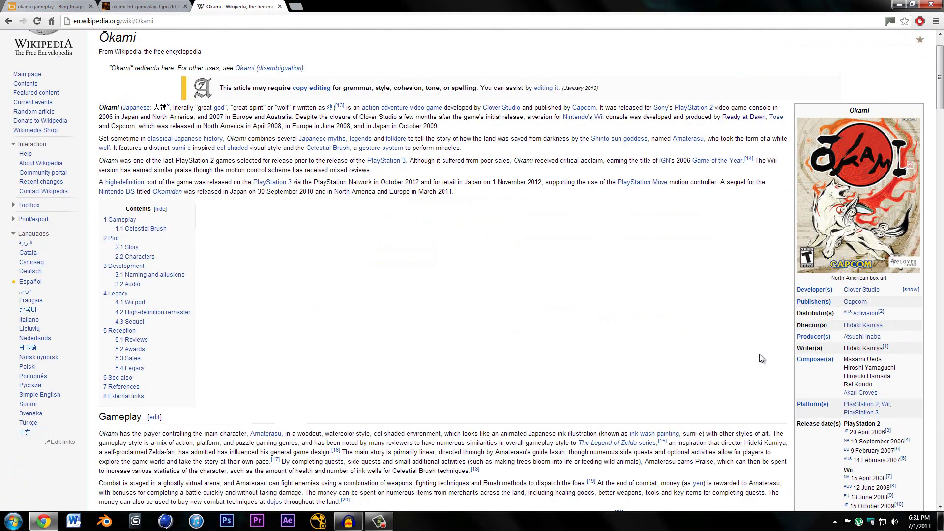
scroll(759, 355, "down", 3)
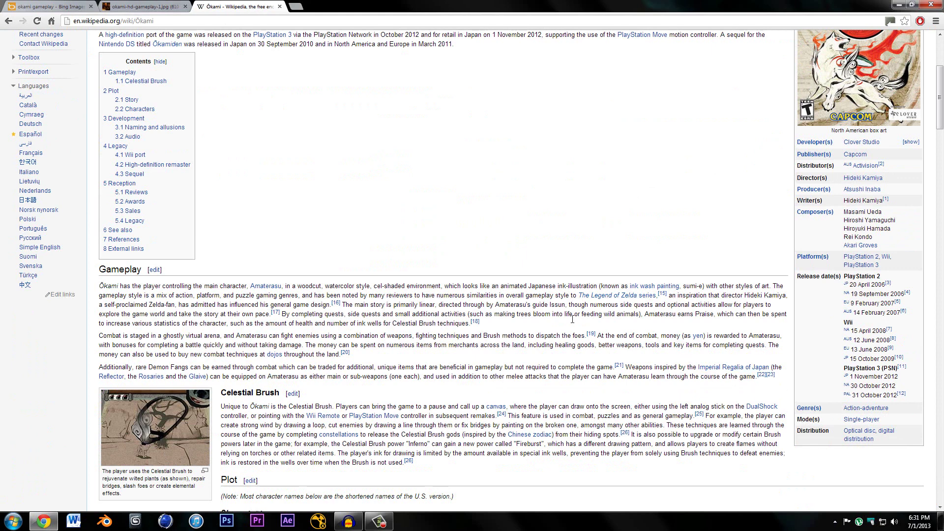
left_click(283, 7)
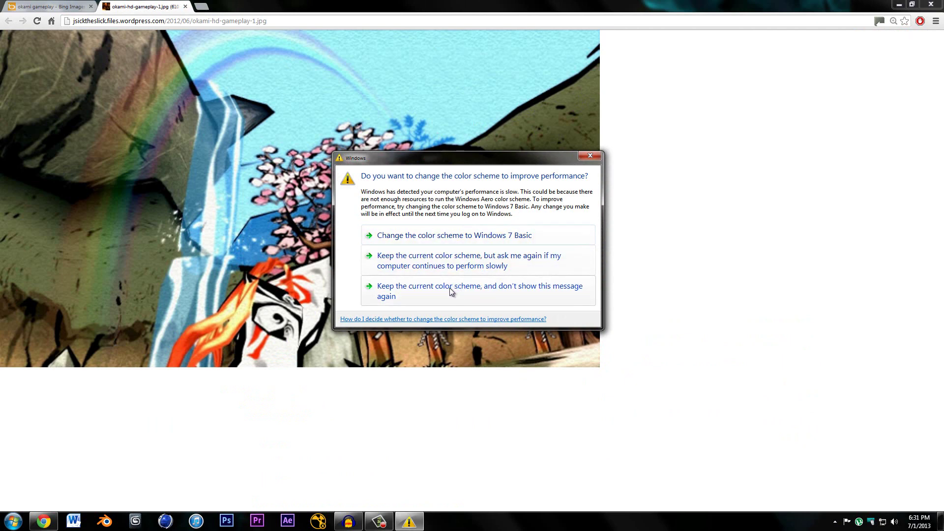
left_click(437, 292)
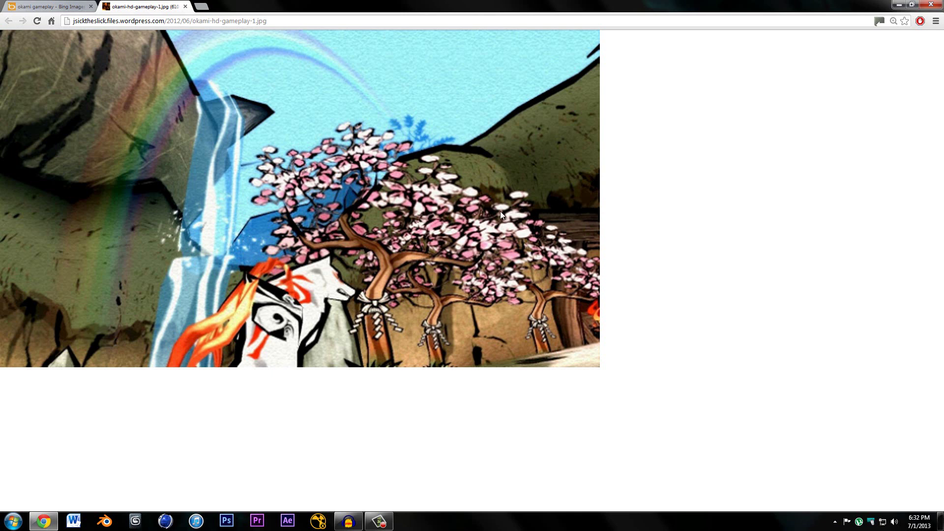
- Search Bing Images for 'rock texture', view the first seamless result full size, then close it
left_click(202, 7)
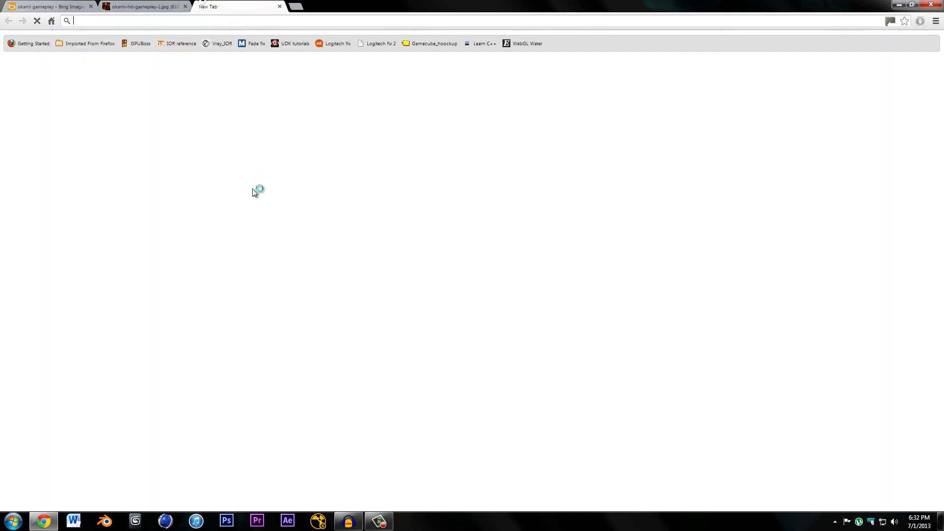
type("rock ")
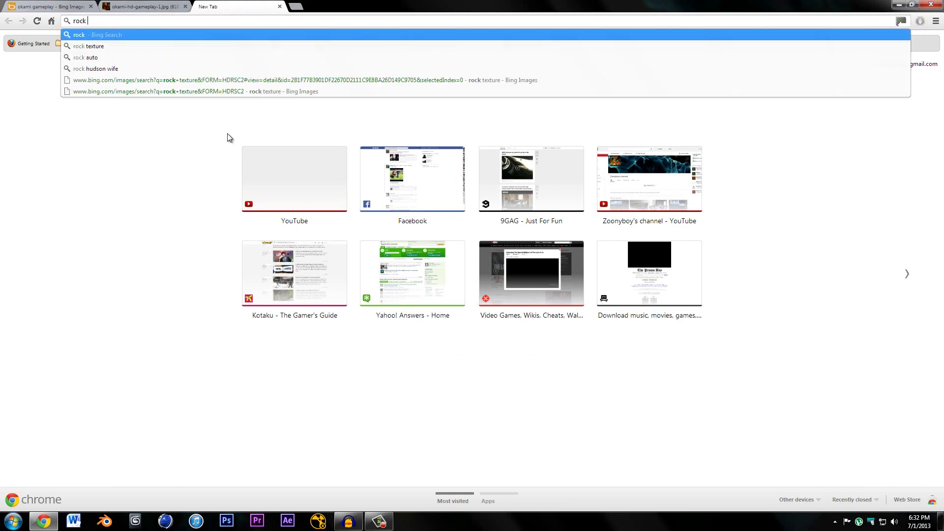
type("texture")
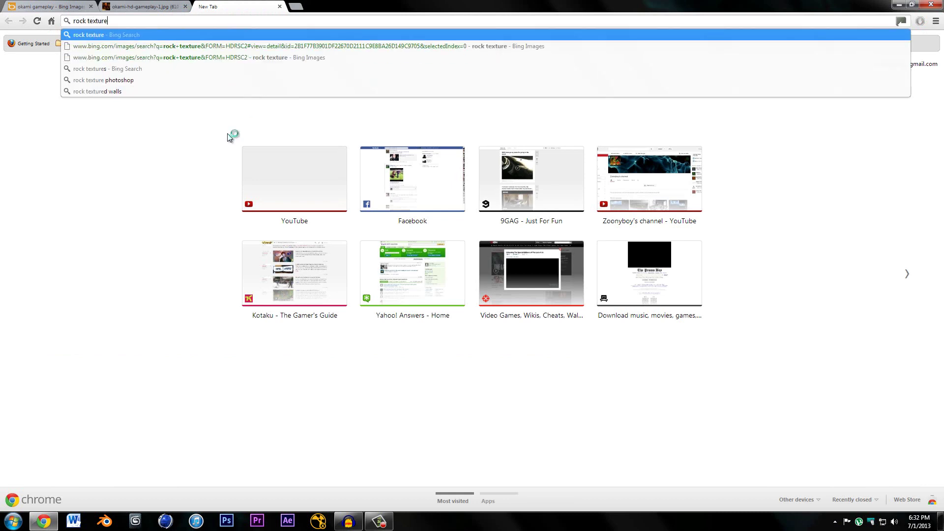
key("Return")
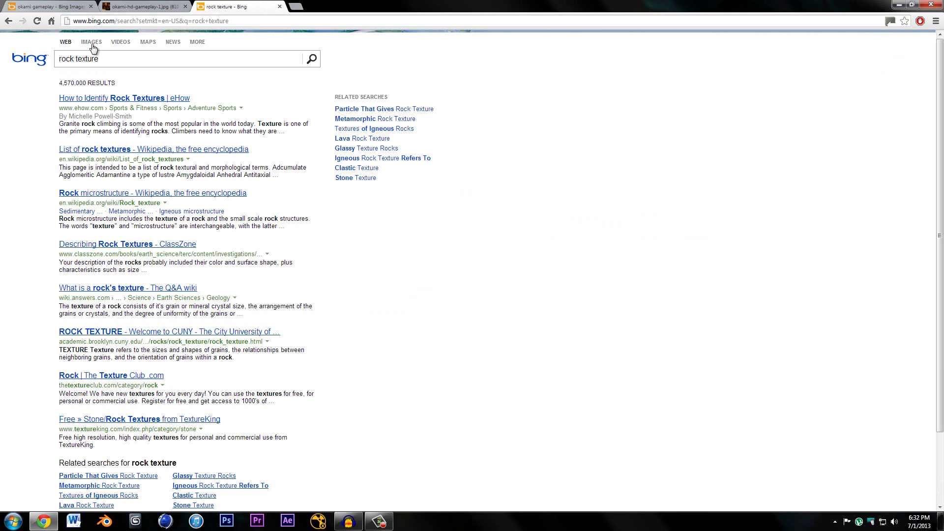
left_click(91, 42)
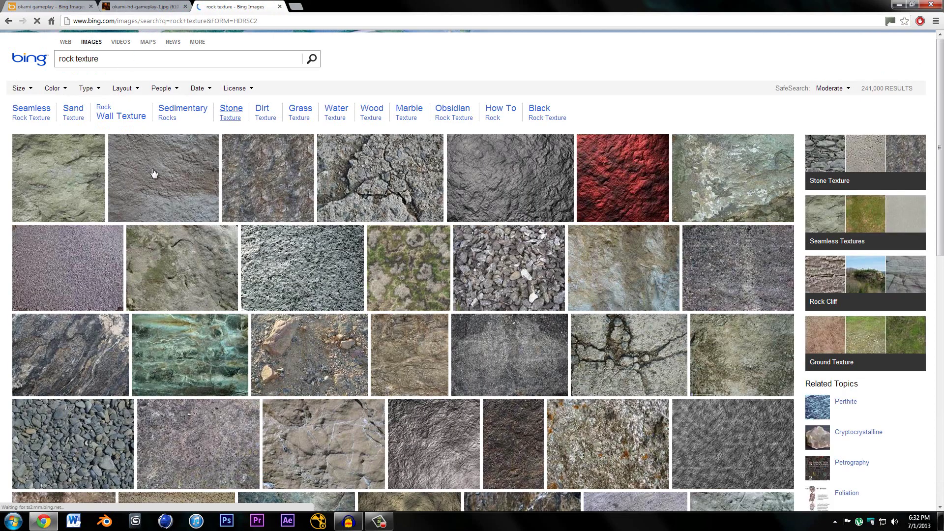
left_click(89, 182)
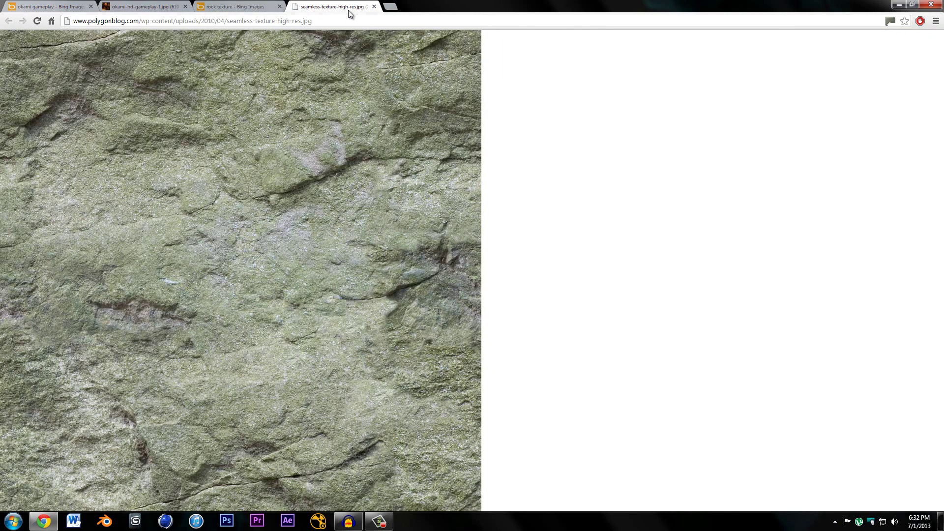
left_click(374, 7)
- Close the search tab, preview seamless-texture-high-res from the desktop, then launch Photoshop
left_click(279, 7)
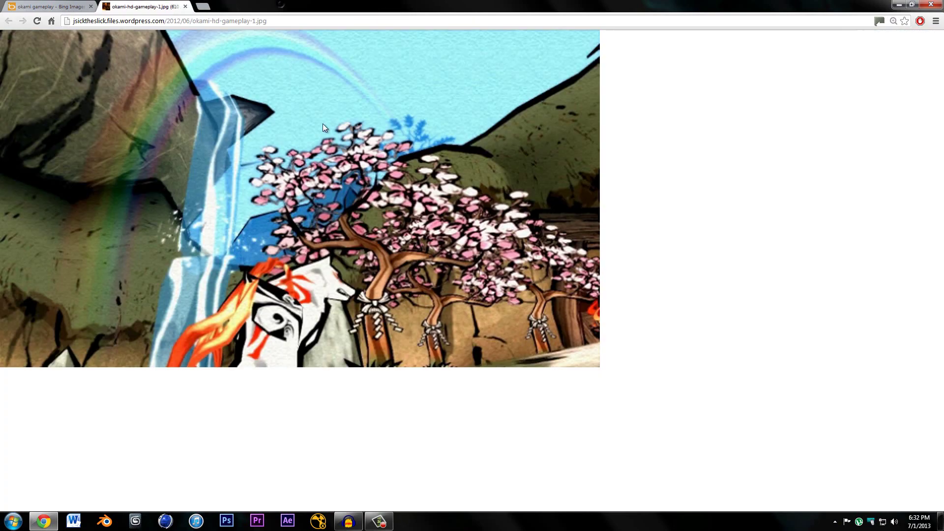
left_click(899, 4)
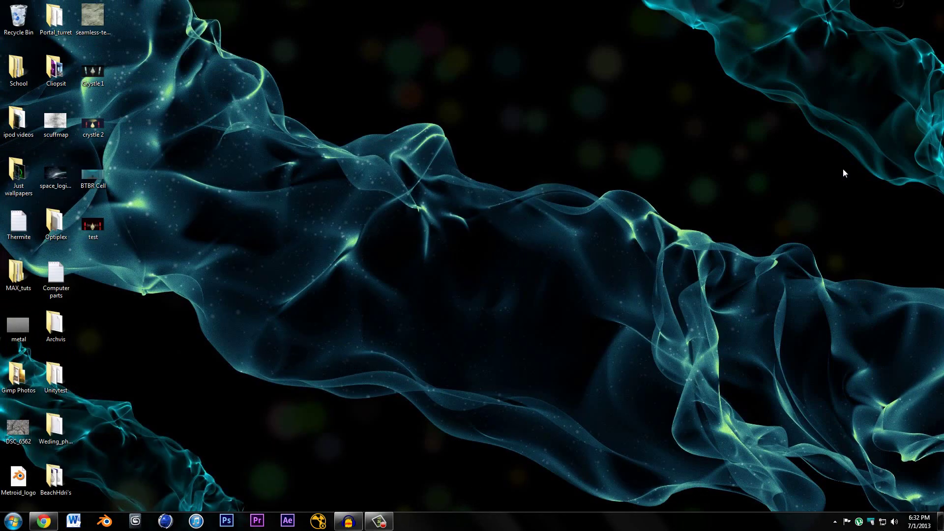
double_click(93, 16)
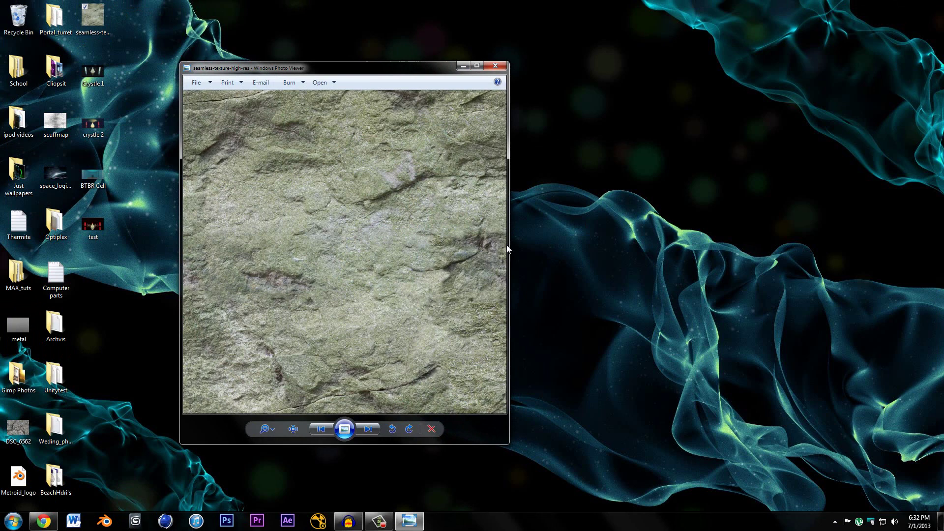
left_click(496, 66)
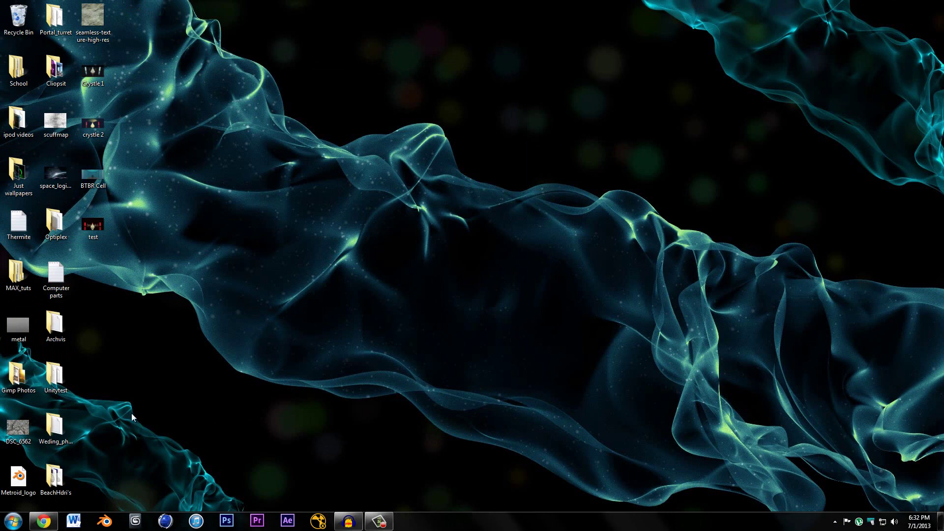
left_click(238, 519)
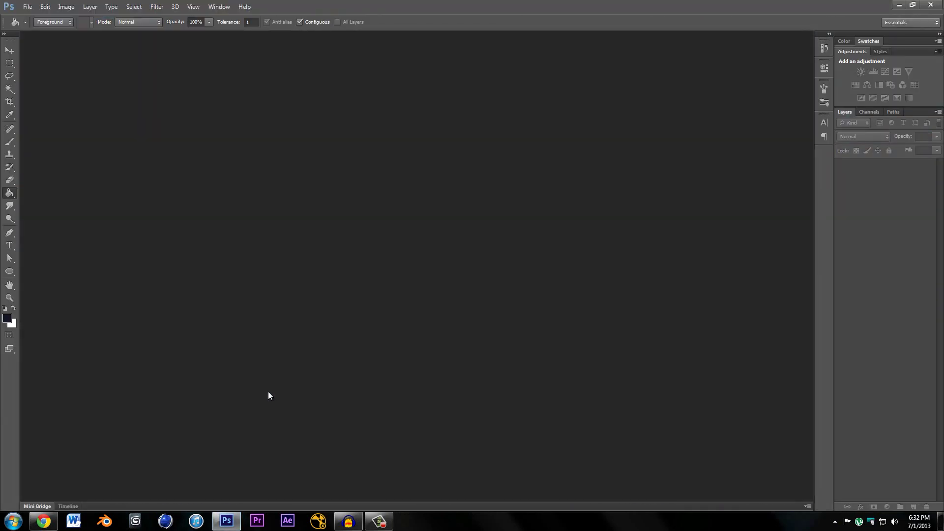
- Drag the seamless-texture-high-res desktop icon onto Photoshop to open it as a document
left_click(226, 521)
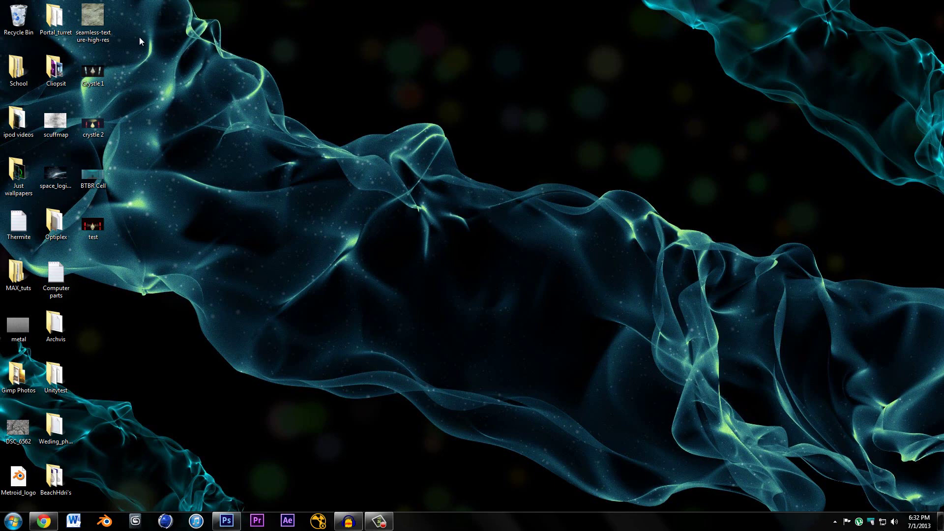
left_click_drag(101, 37, 283, 346)
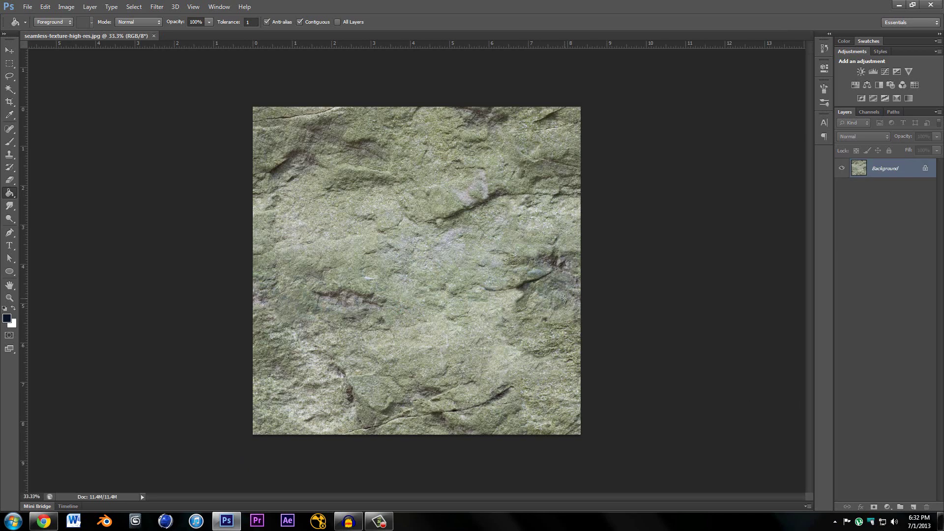
key("super+d")
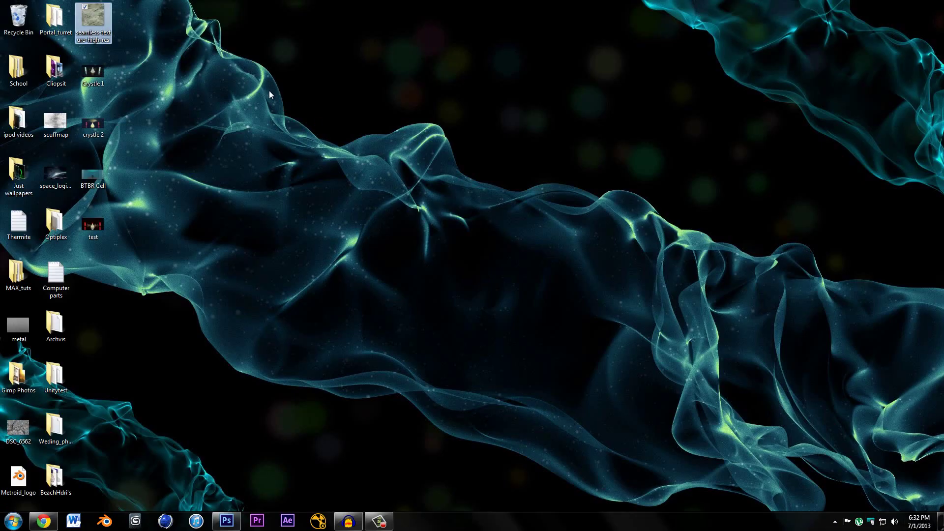
left_click_drag(94, 22, 712, 322)
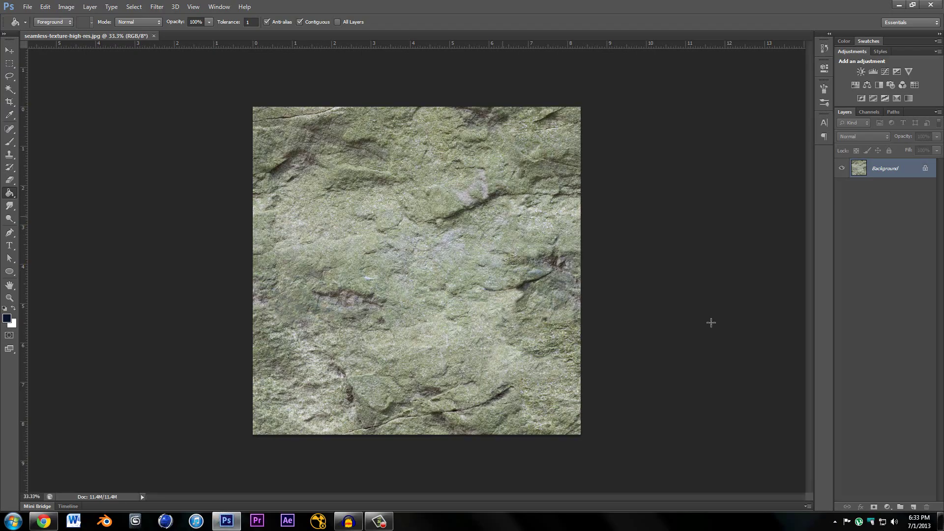
key("super+d")
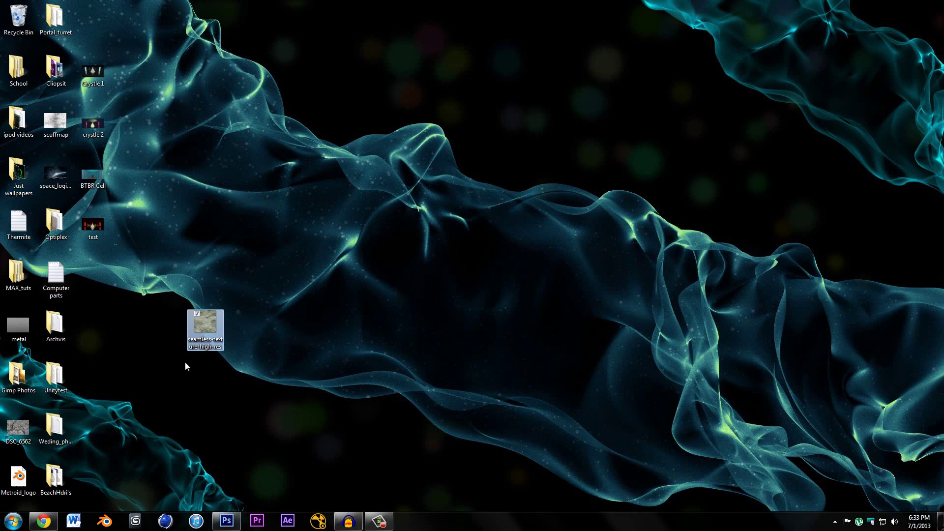
left_click_drag(211, 330, 93, 22)
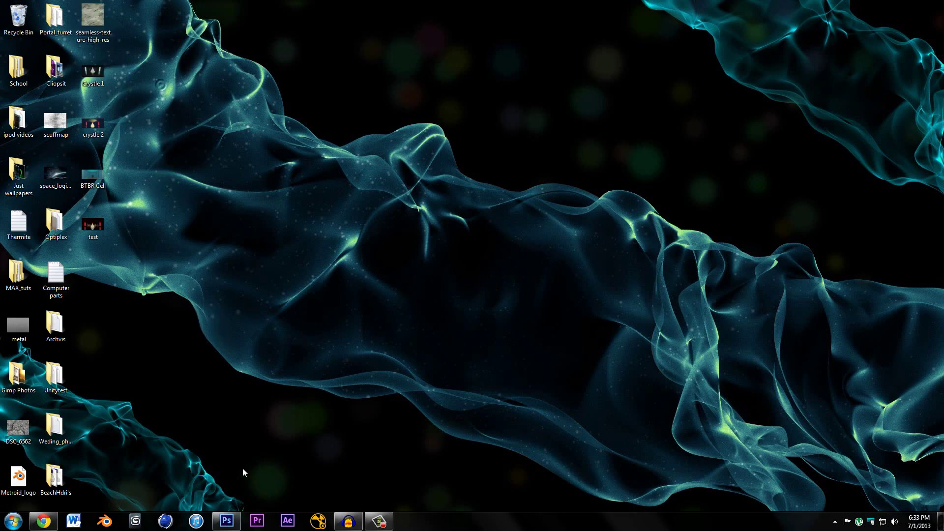
left_click(226, 521)
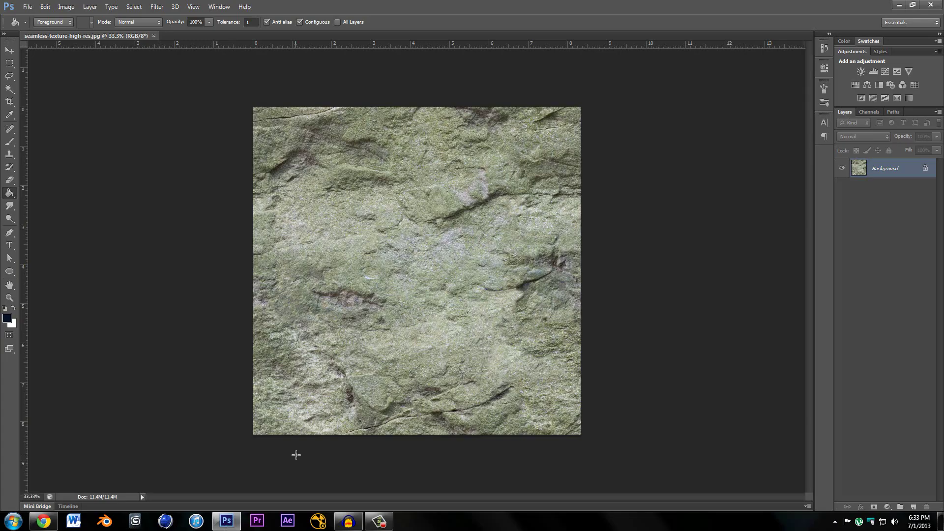
- Apply the Brush Strokes Sumi-e filter with Stroke Width 3, Stroke Pressure 0 and Contrast 1
left_click(157, 6)
key("Escape")
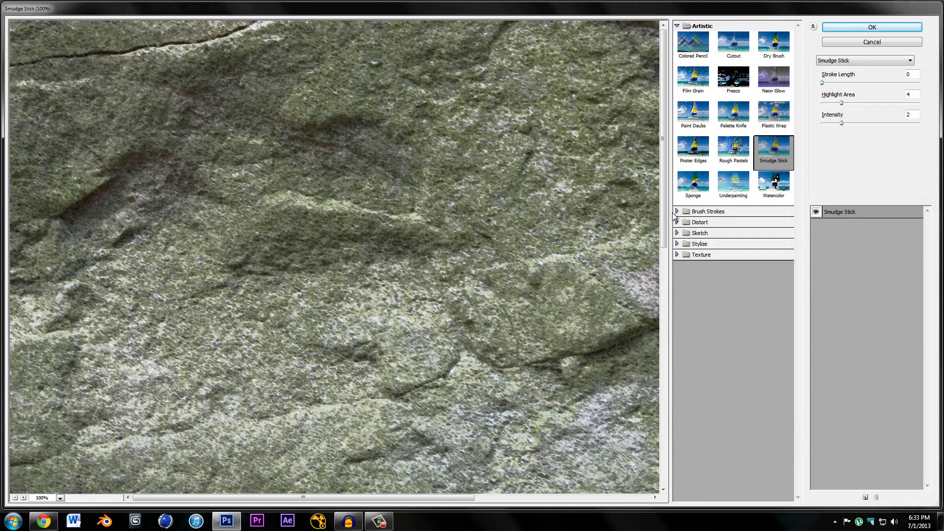
left_click(676, 213)
left_click(735, 301)
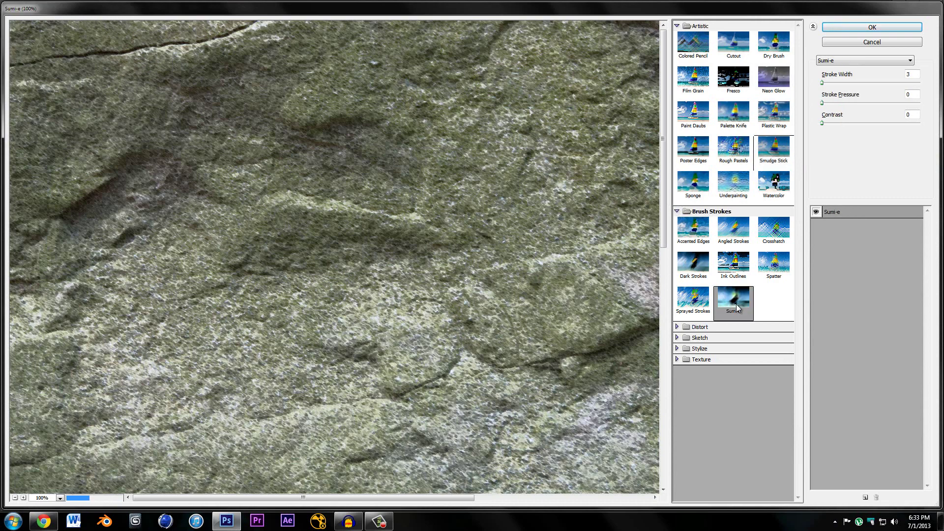
left_click(543, 268, "alt")
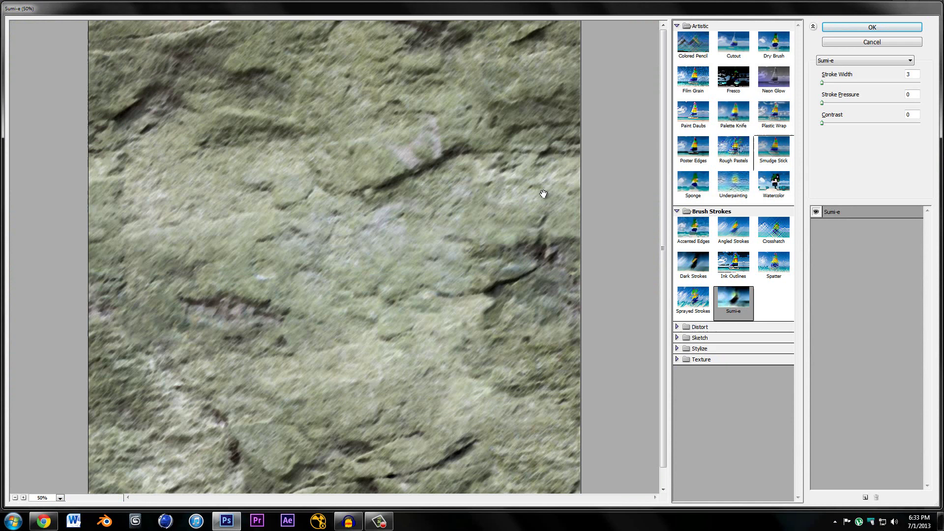
left_click(824, 83)
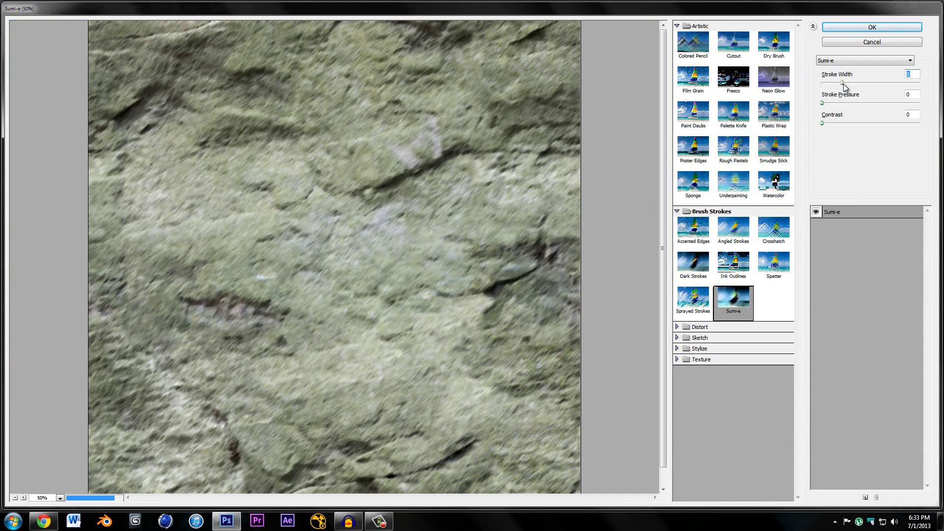
left_click(870, 84)
left_click(883, 103)
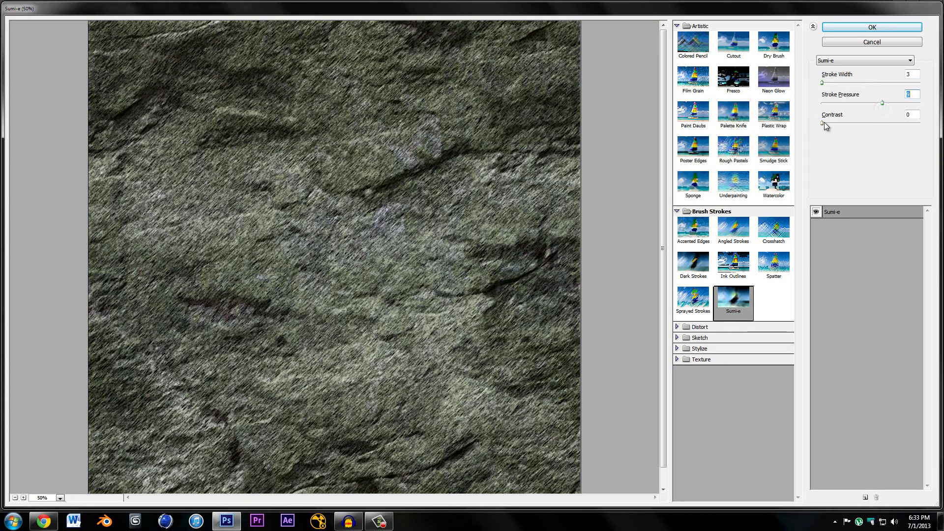
mouse_move(881, 103)
left_mouse_down()
mouse_move(824, 103)
mouse_move(860, 124)
mouse_move(892, 127)
mouse_move(825, 129)
left_mouse_up()
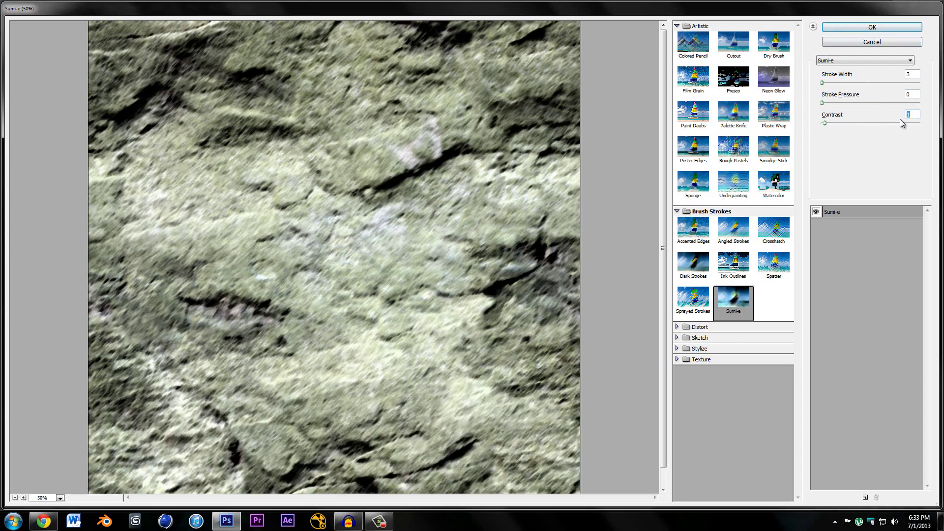
left_click(846, 31)
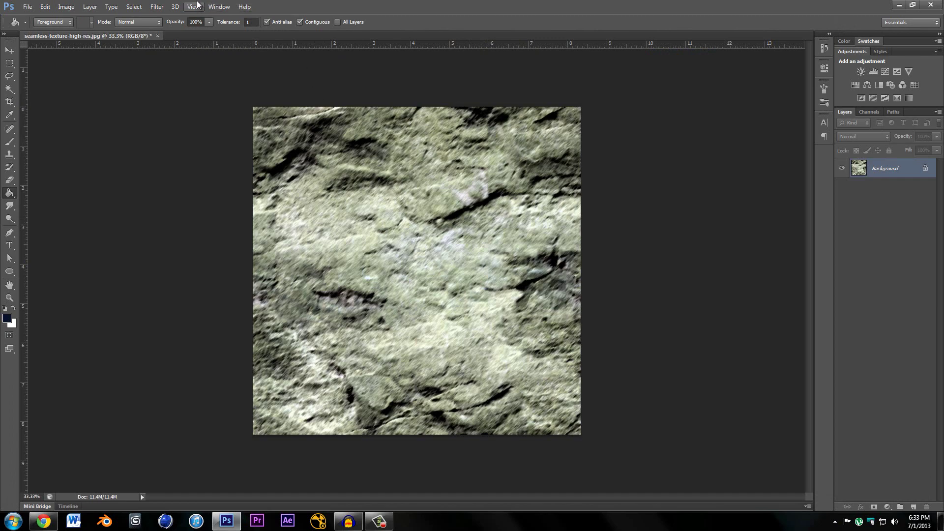
- Apply the Artistic Smudge Stick filter with Stroke Length 0, Highlight Area 4 and Intensity 0
left_click(157, 6)
left_click(165, 44)
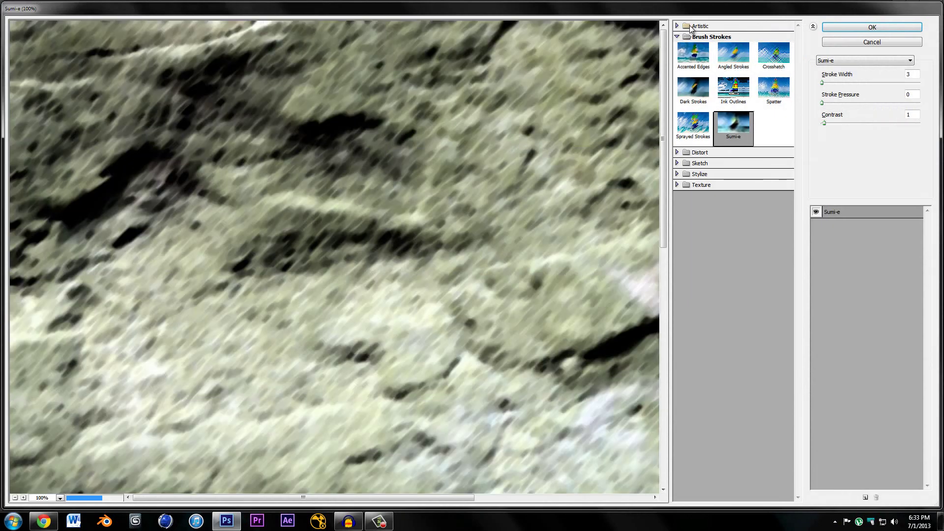
left_click(679, 26)
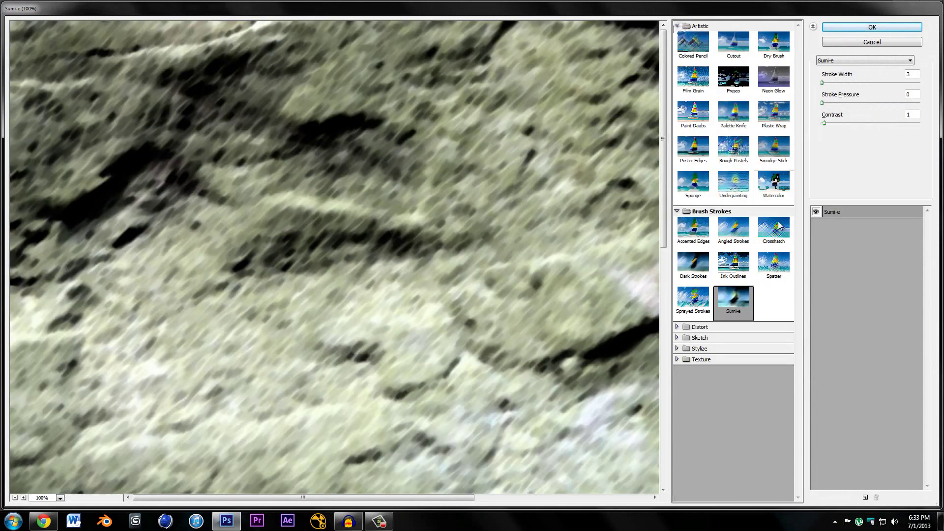
left_click(773, 157)
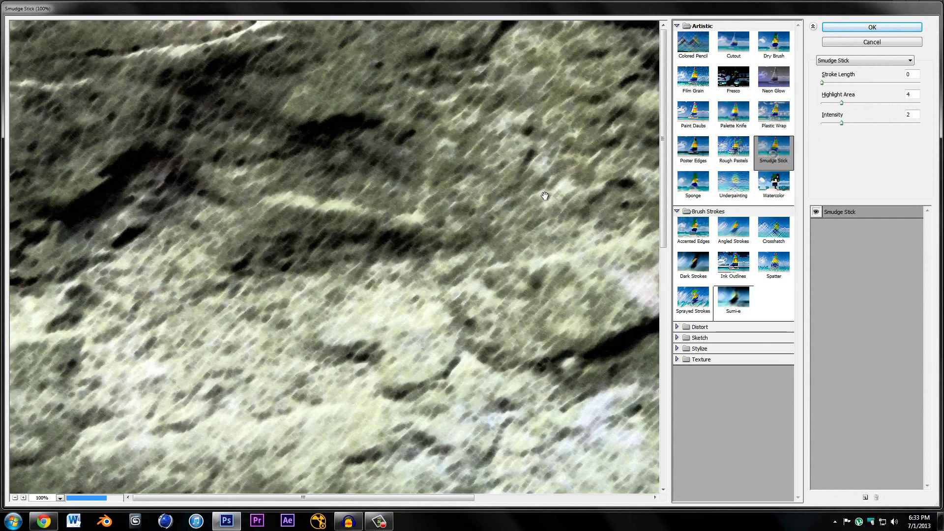
key("ctrl+minus")
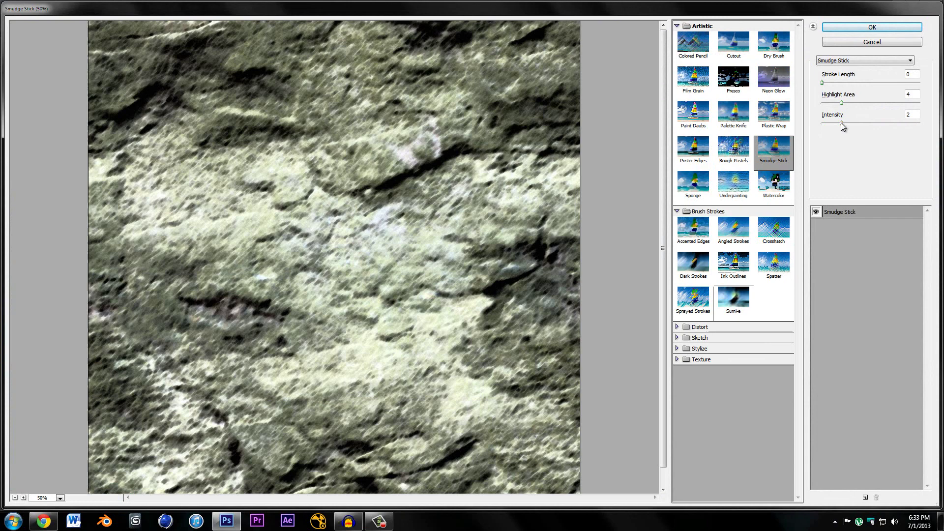
mouse_move(840, 124)
left_mouse_down()
mouse_move(820, 124)
mouse_move(829, 124)
left_mouse_up()
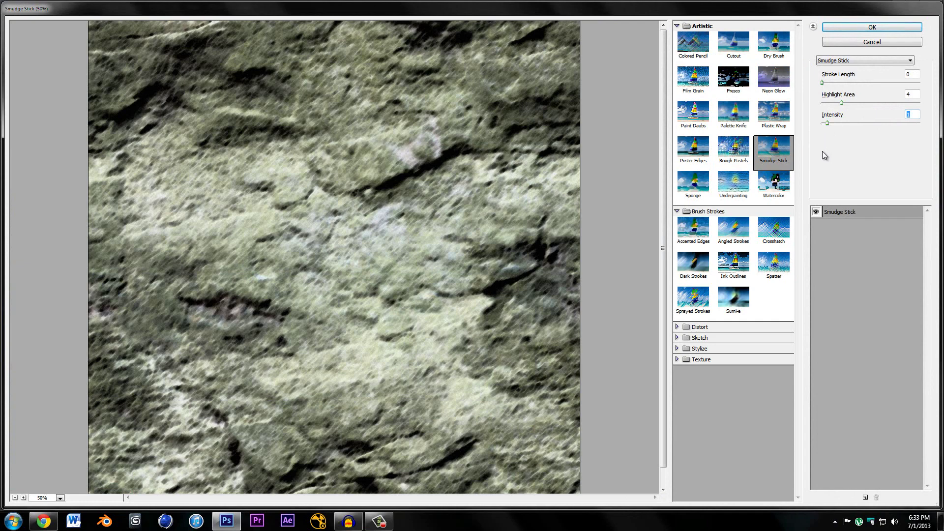
left_click(873, 28)
- Save the filtered texture as okamitex.jpg with default JPEG options and close the document
left_click(27, 7)
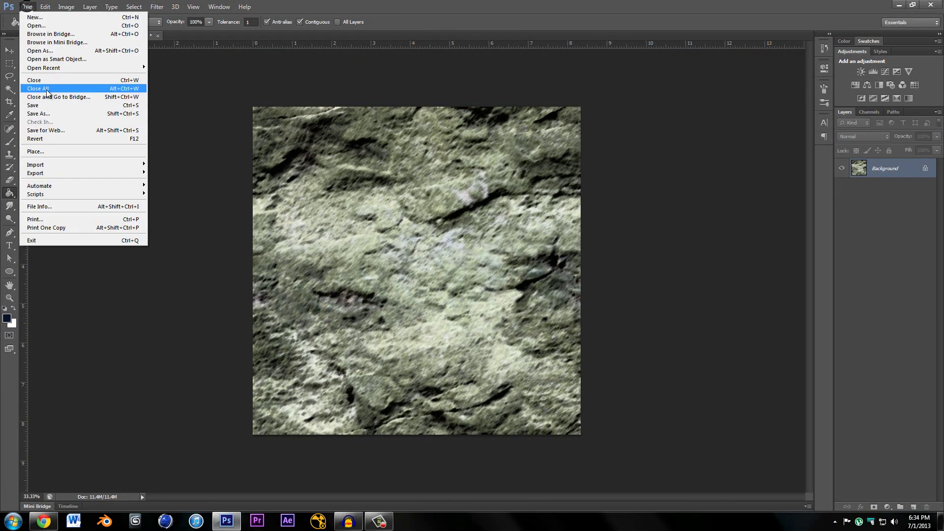
left_click(42, 114)
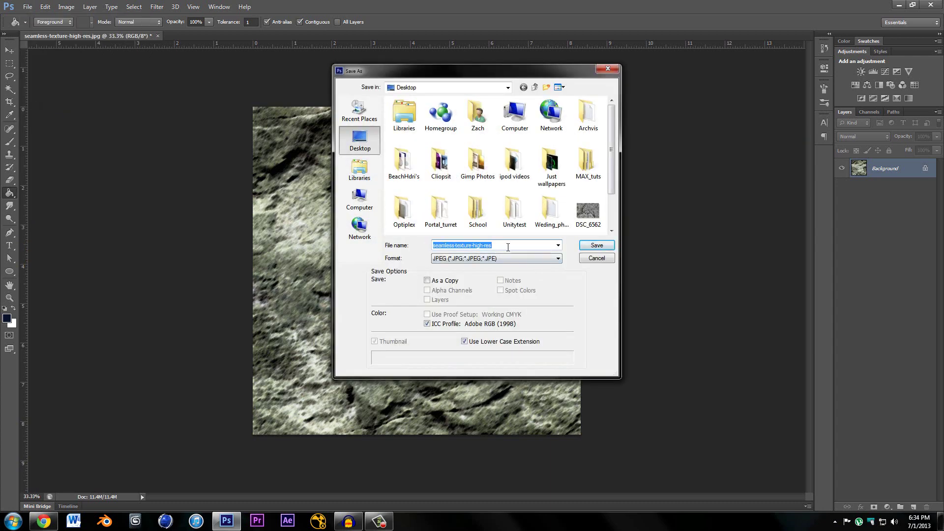
type("okamitex")
left_click(592, 246)
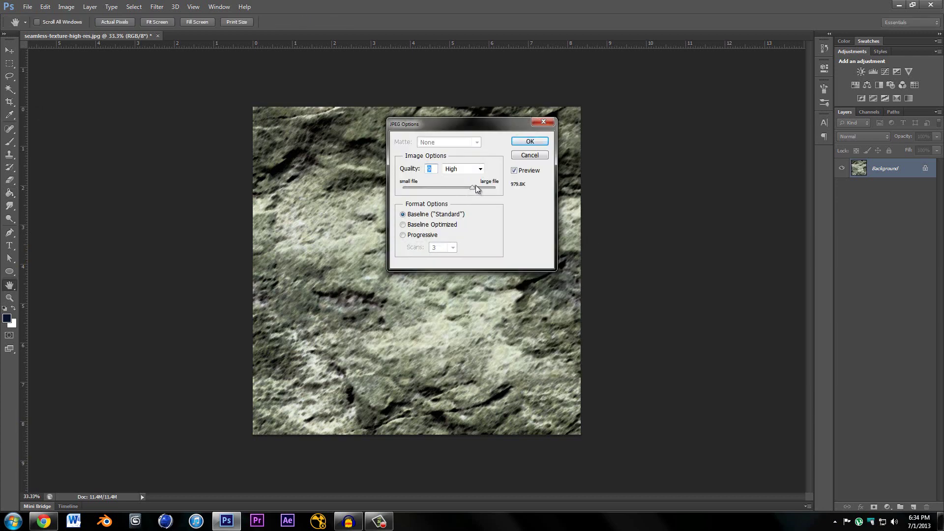
left_click(530, 141)
key("g")
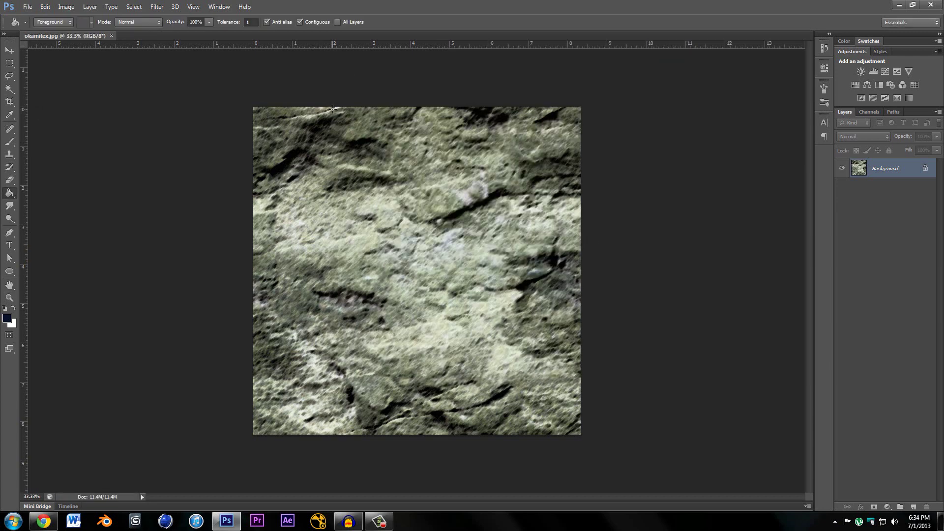
key("ctrl+w")
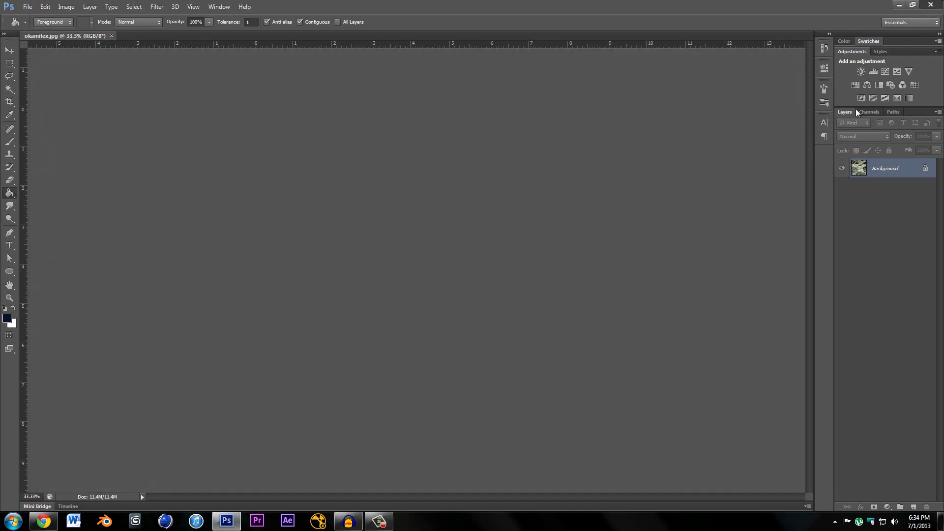
- Launch Blender and put the default cube into Edit Mode
key("super+d")
left_click(98, 525)
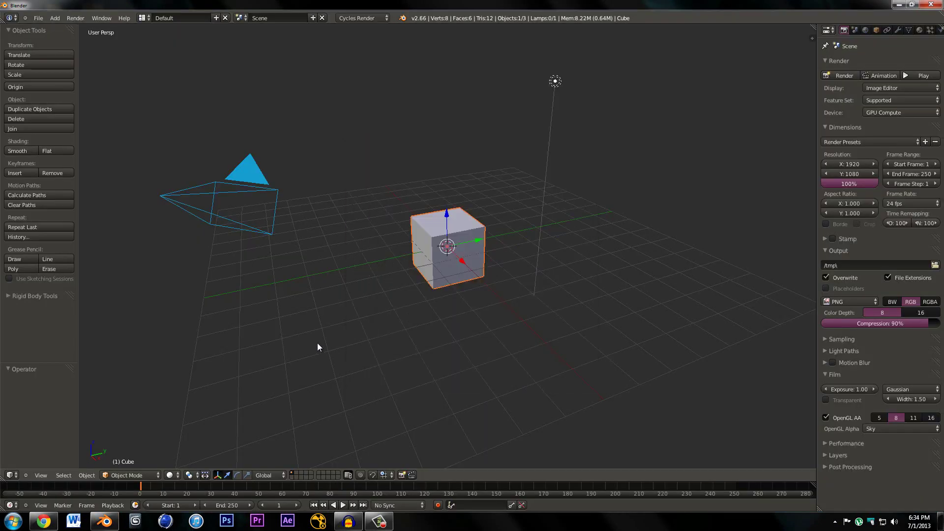
middle_click_drag(317, 343, 403, 318)
scroll(418, 314, "up", 5)
scroll(454, 333, "up", 4)
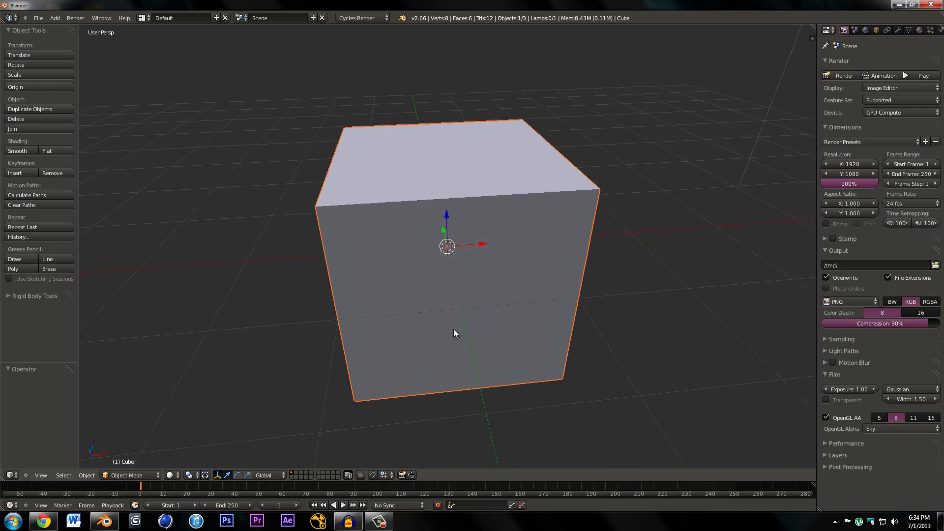
scroll(453, 333, "down", 1)
key("Tab")
- Subdivide the cube, then apply LoopTools Space and Relax twice to form a blob
key("w")
left_click(458, 299)
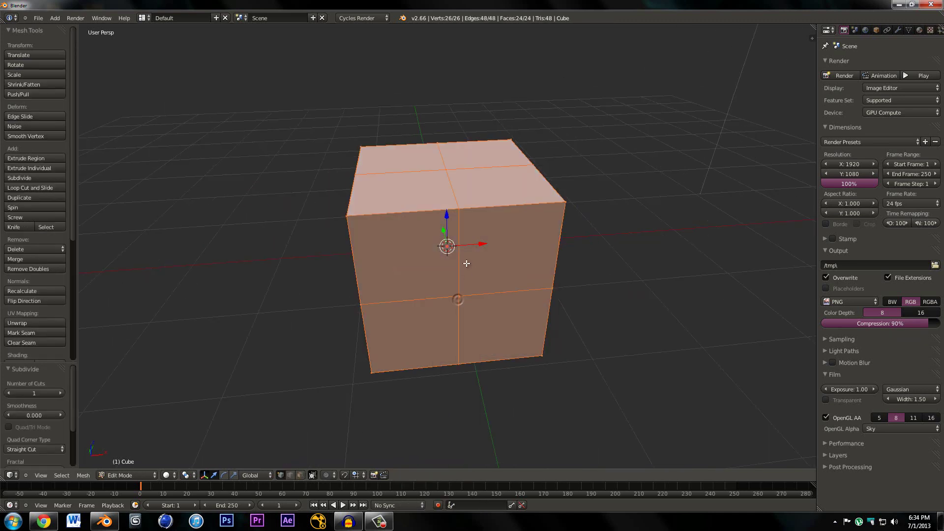
key("w")
mouse_move(445, 247)
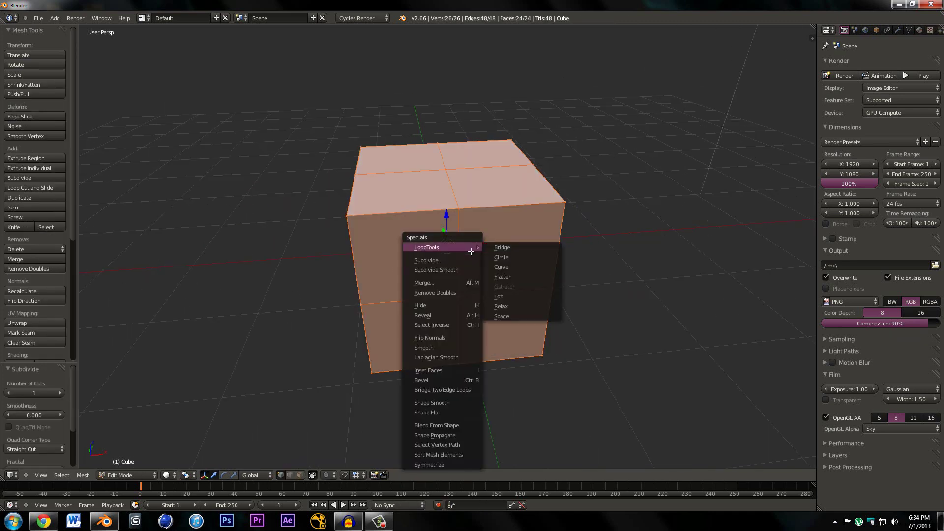
left_click(504, 315)
key("w")
mouse_move(457, 216)
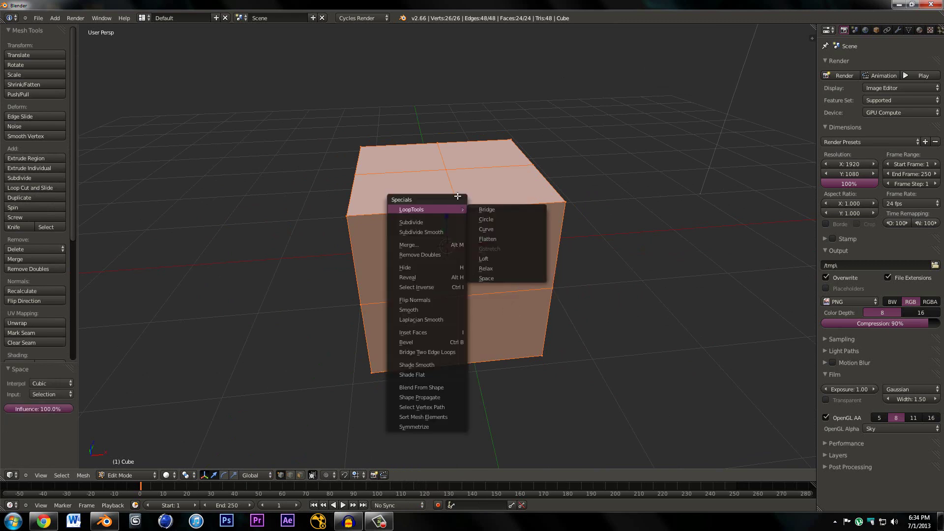
left_click(497, 267)
key("w")
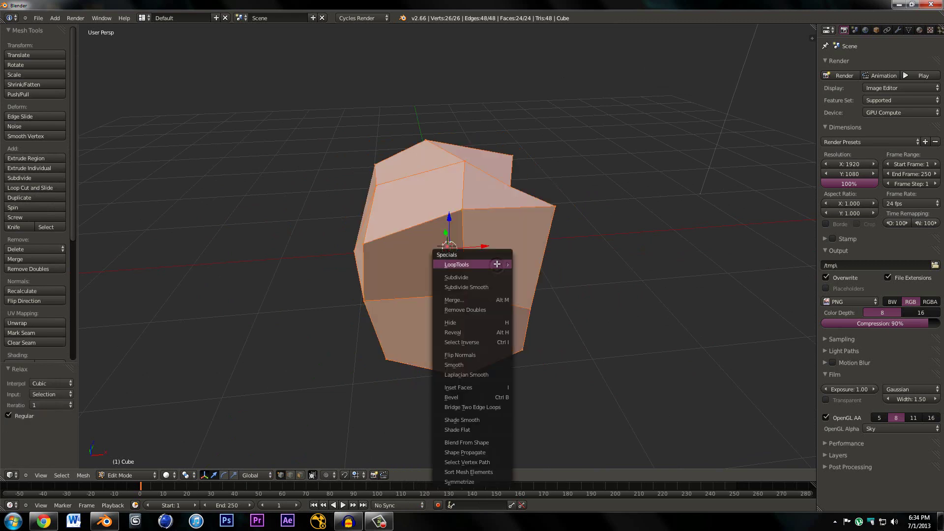
mouse_move(484, 258)
left_click(534, 317)
middle_click_drag(534, 317, 515, 312)
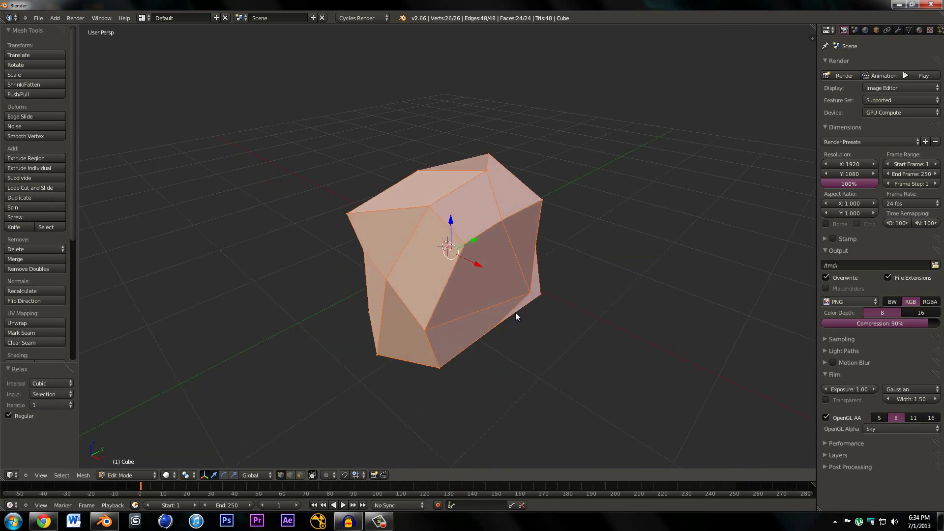
key("Tab")
- Add a Subdivision Surface modifier and smooth shading to the blob, then delete it
left_click(898, 30)
left_click(876, 64)
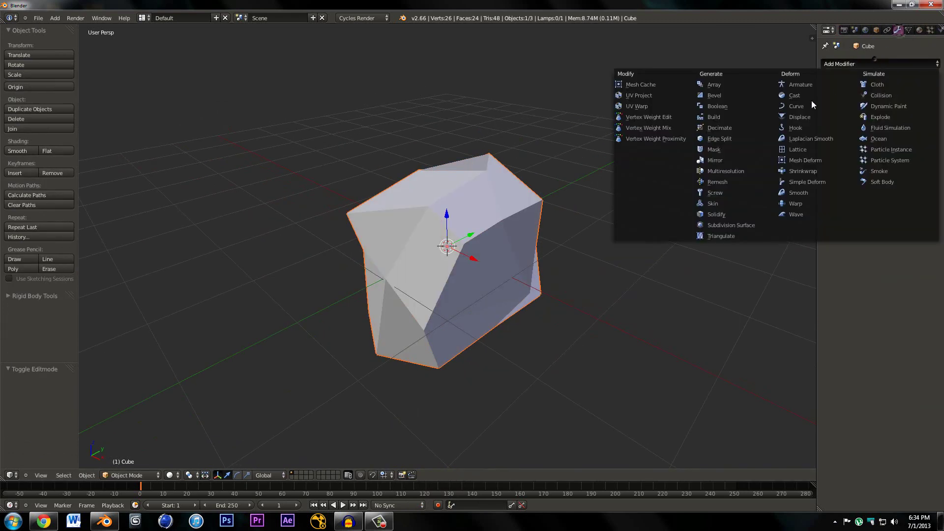
left_click(738, 215)
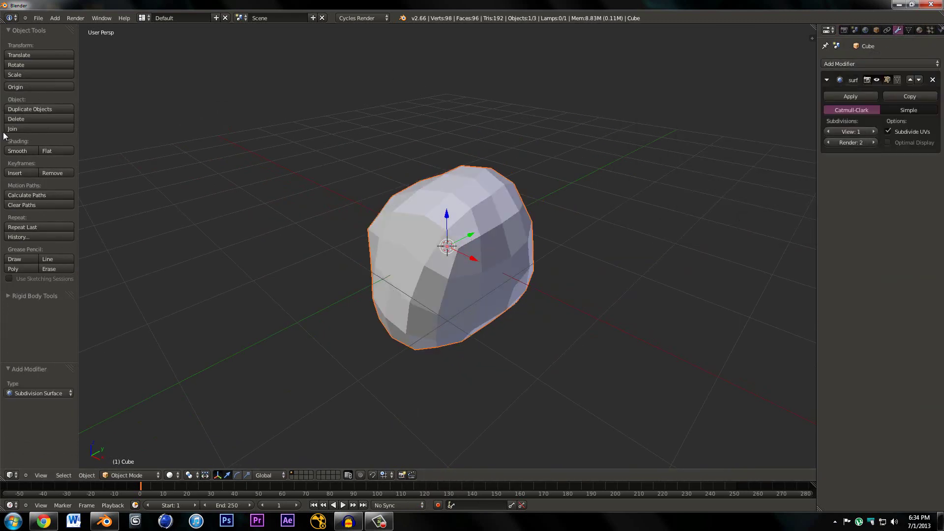
left_click(18, 151)
middle_click_drag(116, 163, 502, 204)
key("x")
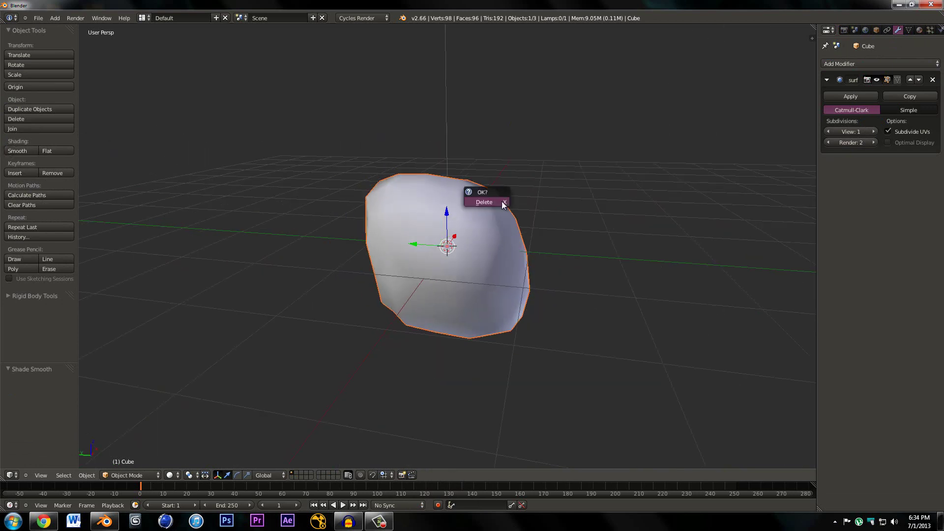
left_click(502, 203)
key("shift+a")
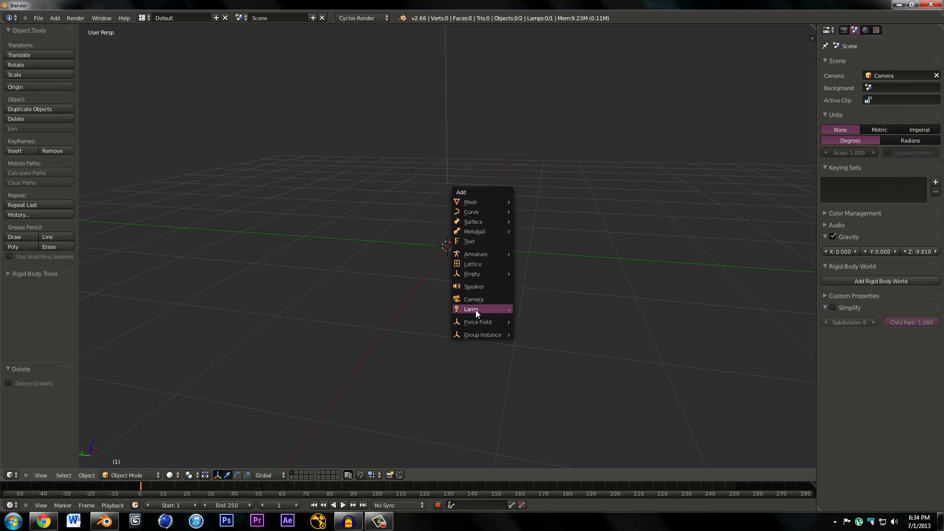
- Add a Suzanne monkey head and give it smooth shading
mouse_move(506, 207)
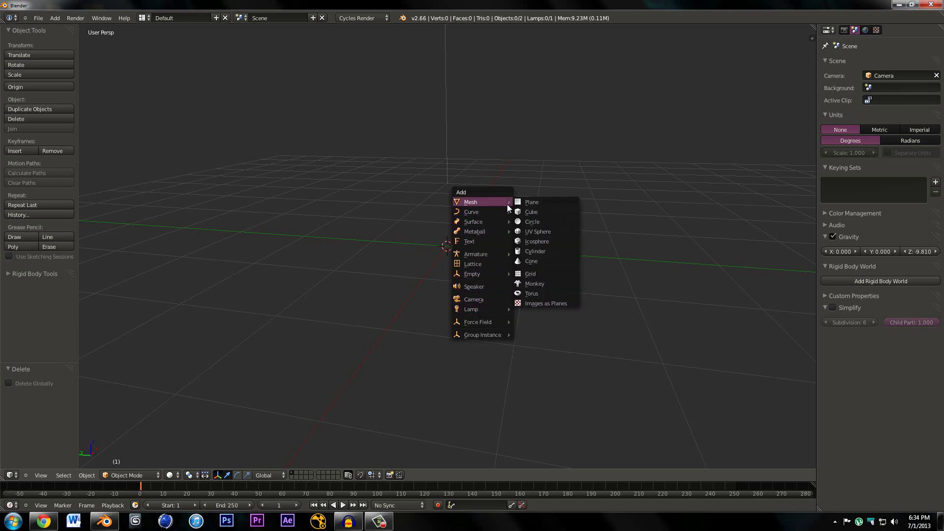
left_click(546, 284)
middle_click_drag(545, 277, 439, 253)
scroll(504, 308, "up", 4)
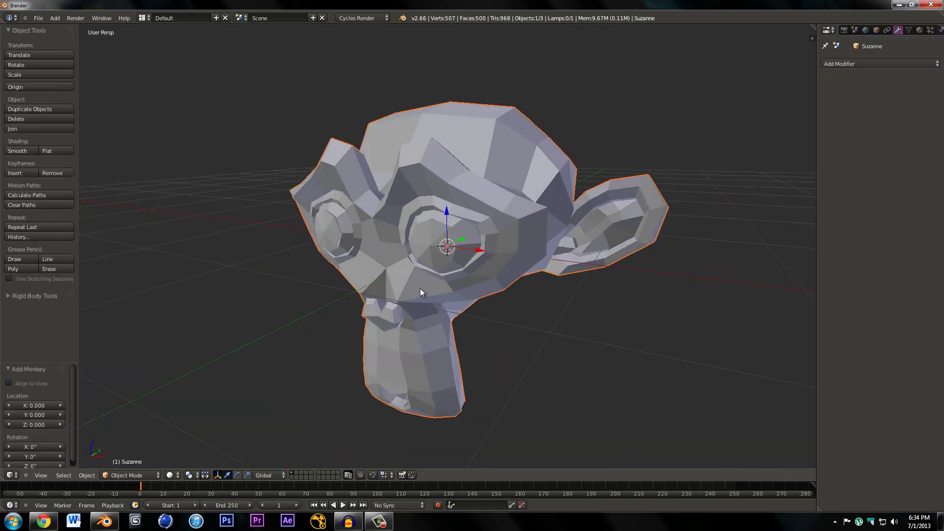
middle_click_drag(420, 292, 415, 175)
middle_click_drag(497, 198, 486, 163)
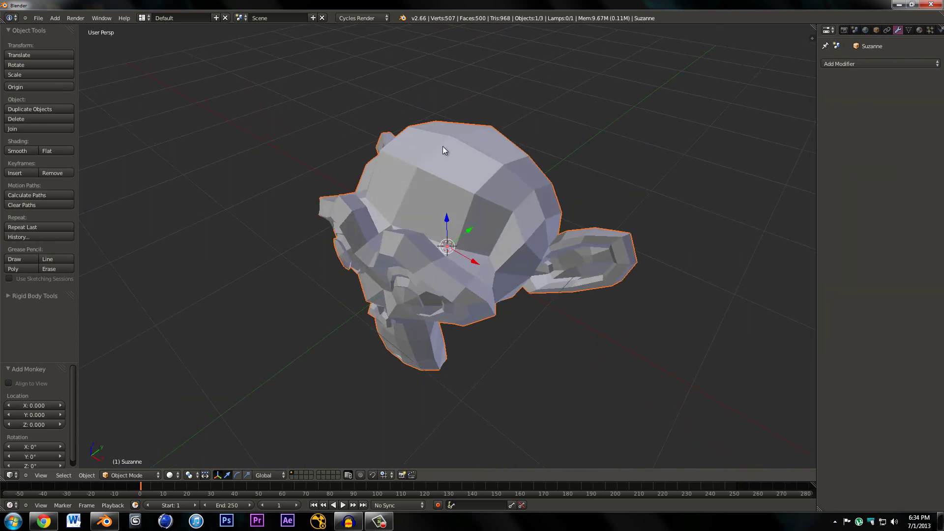
mouse_move(359, 213)
middle_mouse_down()
mouse_move(394, 206)
mouse_move(397, 194)
mouse_move(276, 182)
mouse_move(378, 203)
mouse_move(406, 199)
mouse_move(463, 222)
middle_mouse_up()
left_click(7, 150)
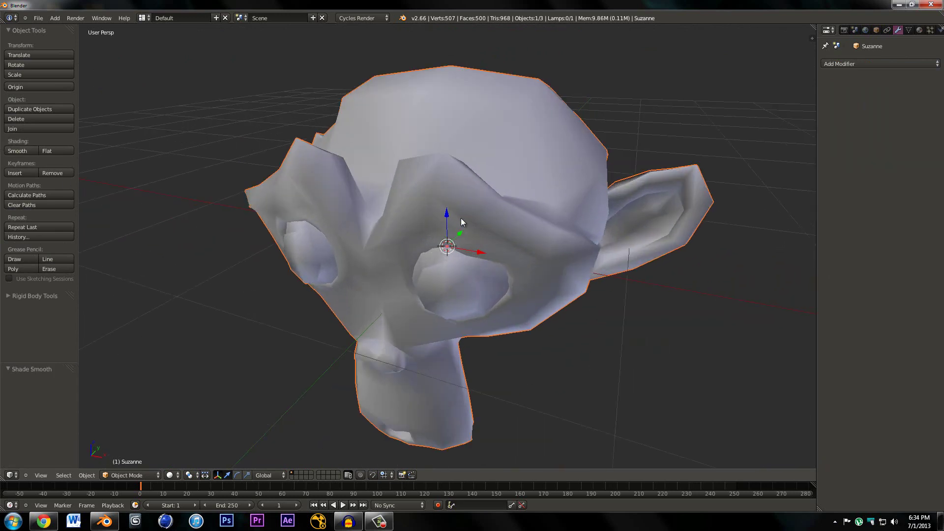
- Duplicate Suzanne in place and rename the copy 'Stroke'
key("shift+d")
right_click(621, 300)
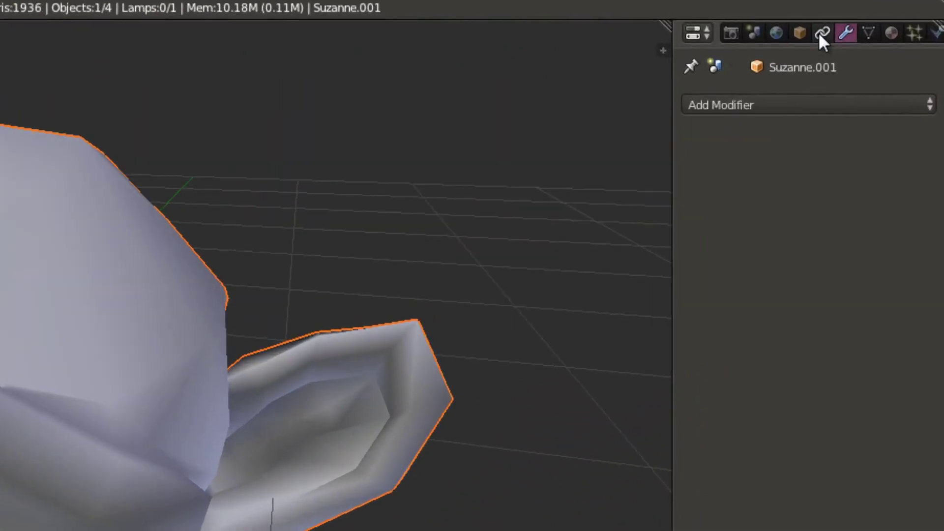
left_click(877, 30)
left_click(880, 62)
type("S")
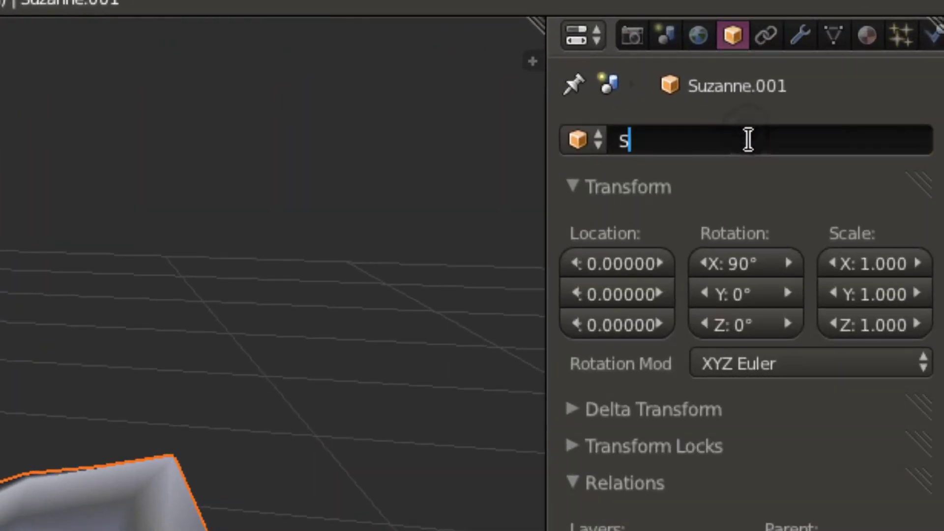
key("BackSpace")
key("BackSpace")
key("BackSpace")
type("Stroke")
key("Return")
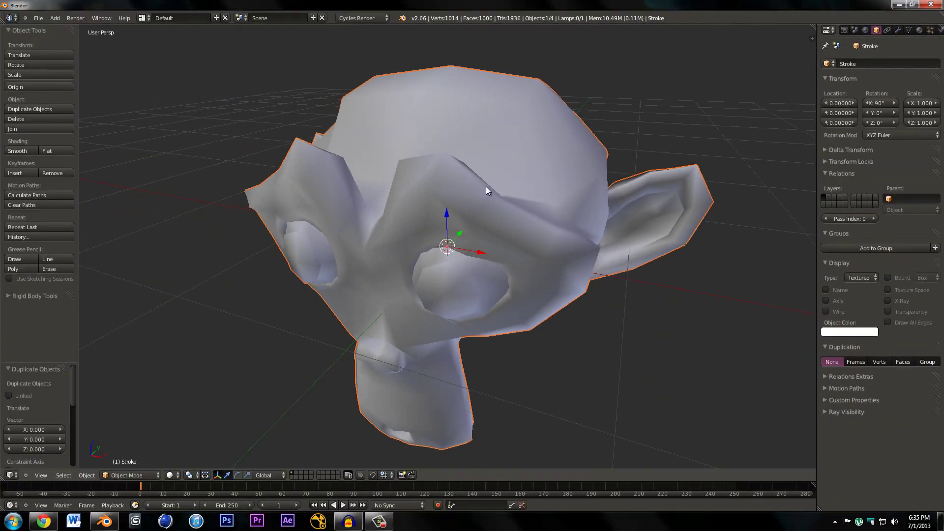
middle_click_drag(486, 187, 530, 184)
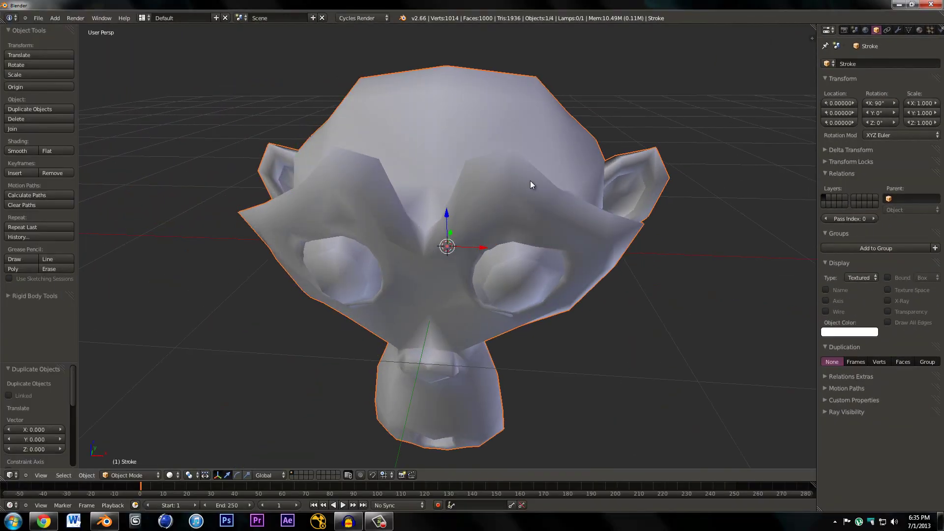
- Add a Shrinkwrap modifier to Stroke with Suzanne as its target
left_click(359, 523)
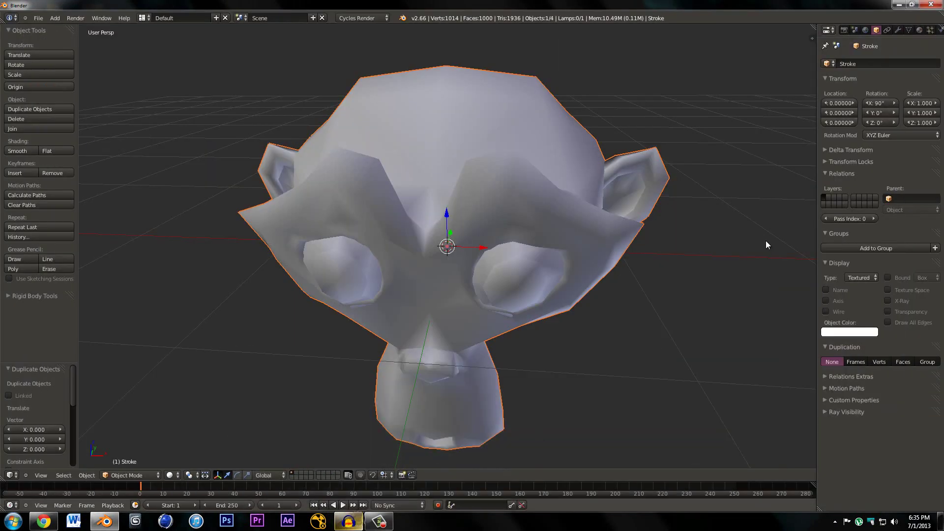
left_click(898, 30)
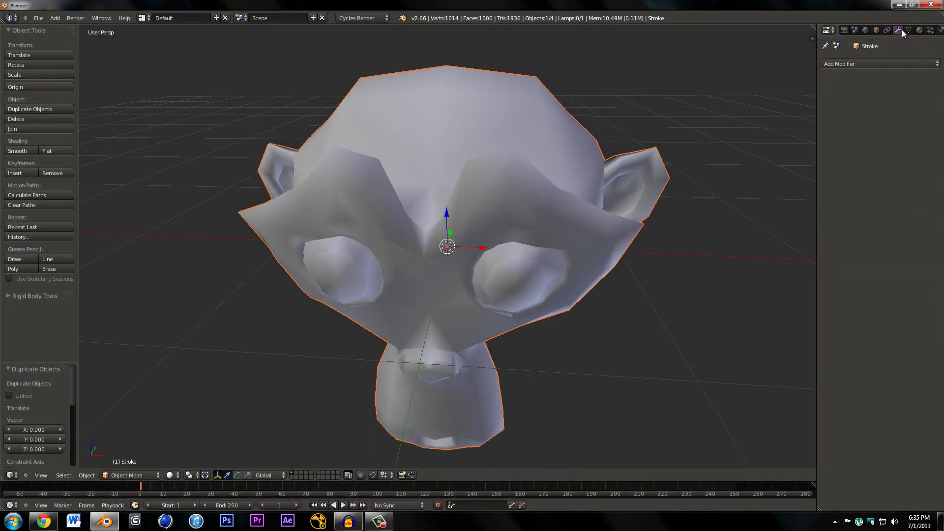
left_click(859, 64)
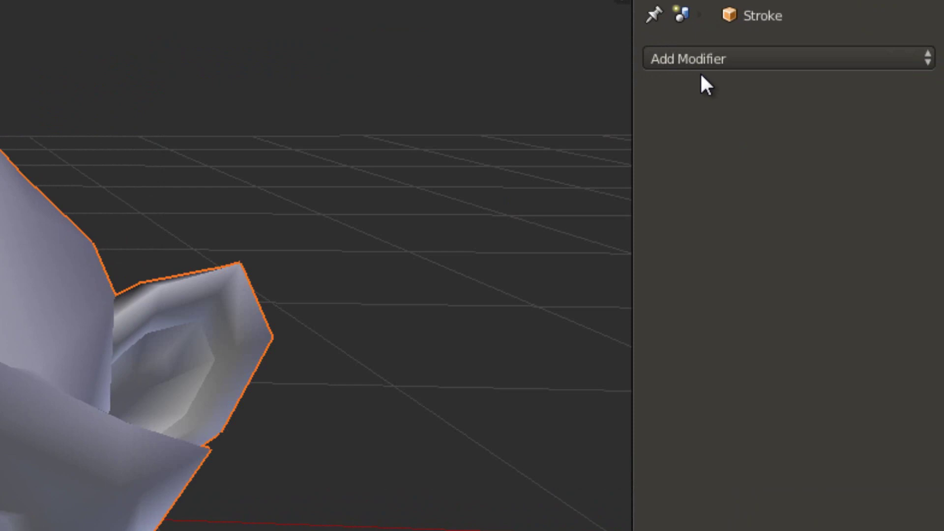
left_click(698, 62)
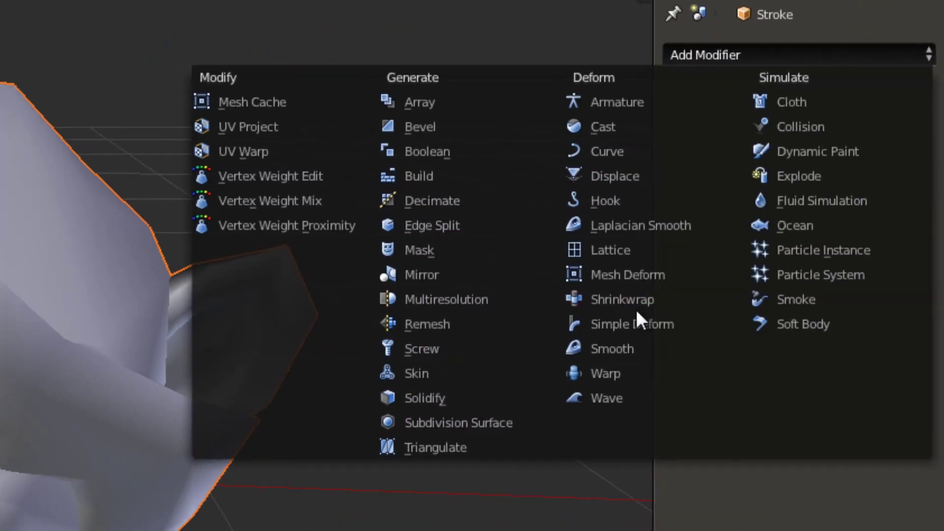
left_click(634, 321)
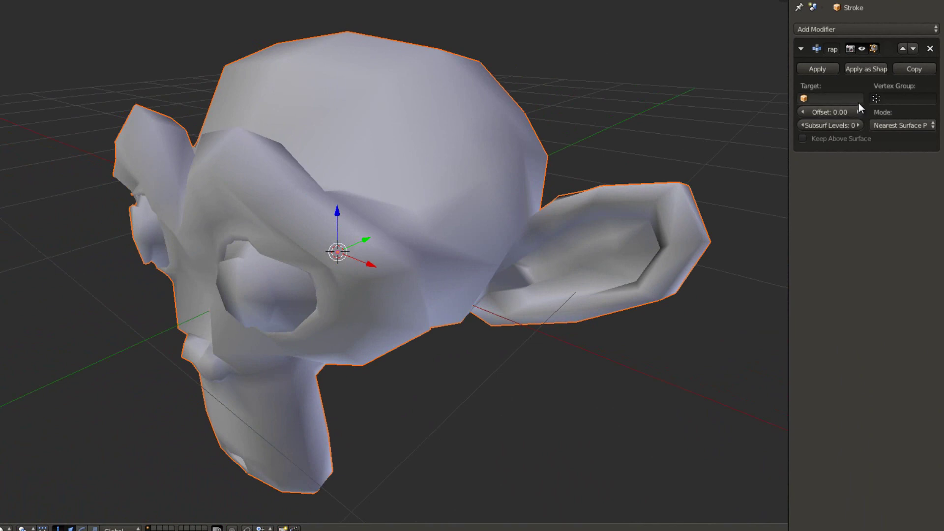
left_click(839, 100)
left_click(829, 118)
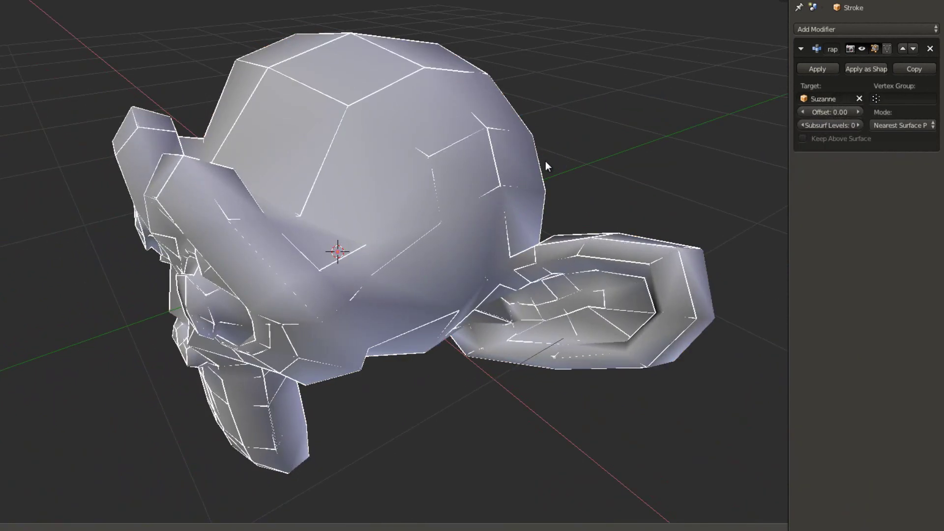
- Switch to front view and wireframe display to inspect the shrinkwrapped Stroke over Suzanne
key("a")
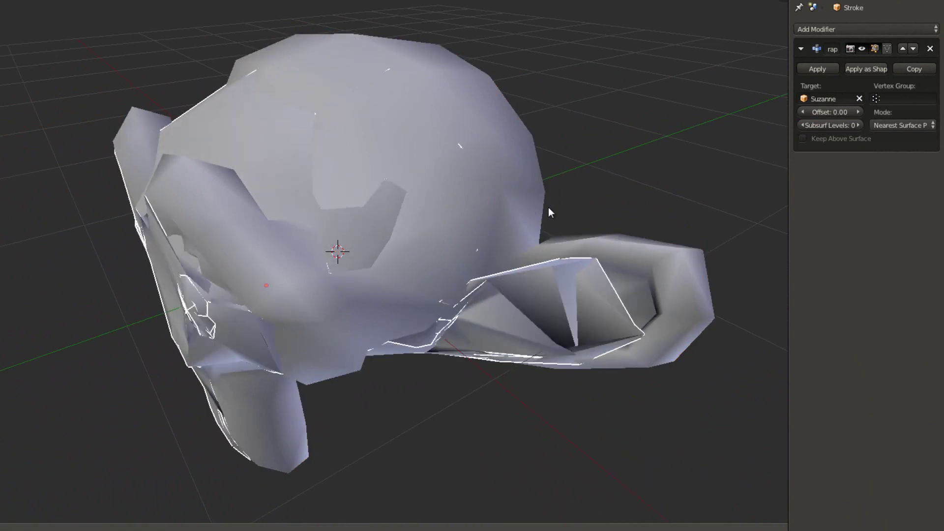
key("a")
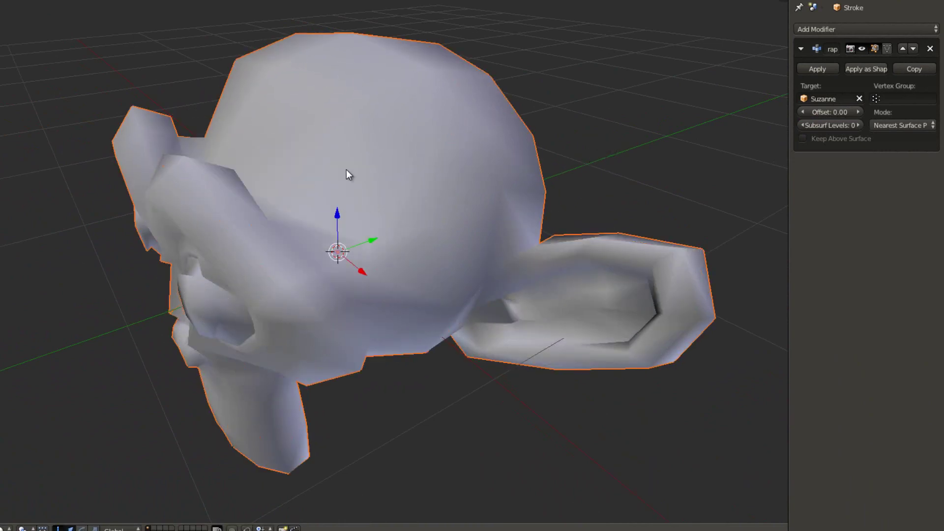
key("KP_1")
scroll(456, 147, "up", 4)
scroll(455, 147, "down", 4)
middle_click_drag(455, 147, 489, 179)
scroll(467, 183, "up", 4)
key("z")
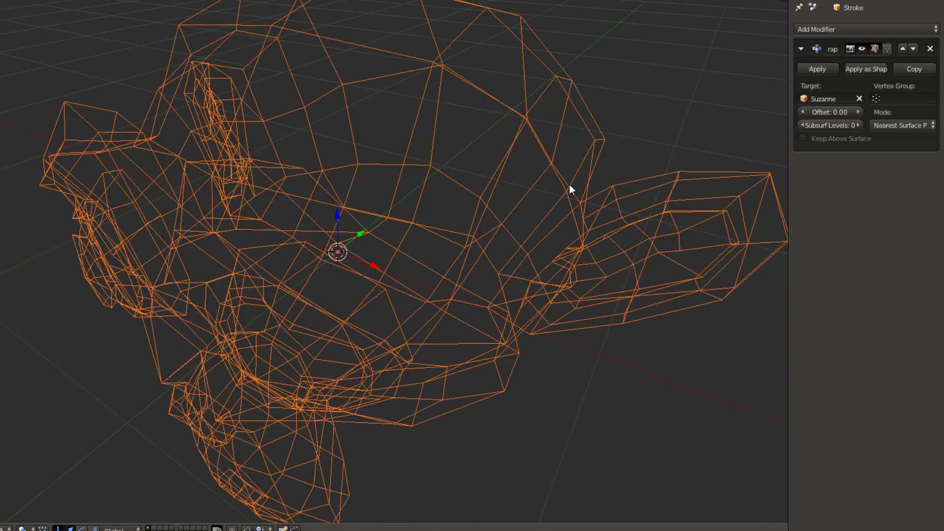
mouse_move(569, 190)
middle_mouse_down()
mouse_move(580, 177)
mouse_move(569, 192)
mouse_move(477, 84)
middle_mouse_up()
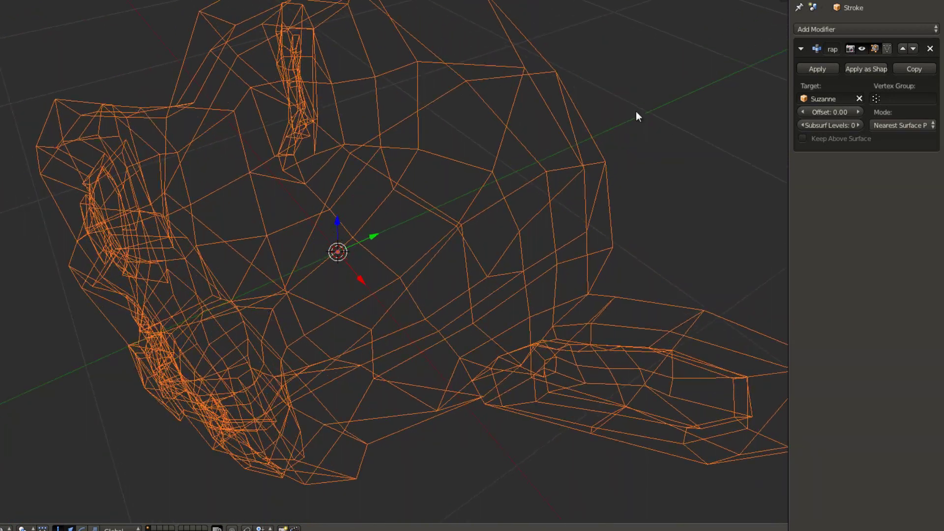
middle_click_drag(356, 122, 375, 106)
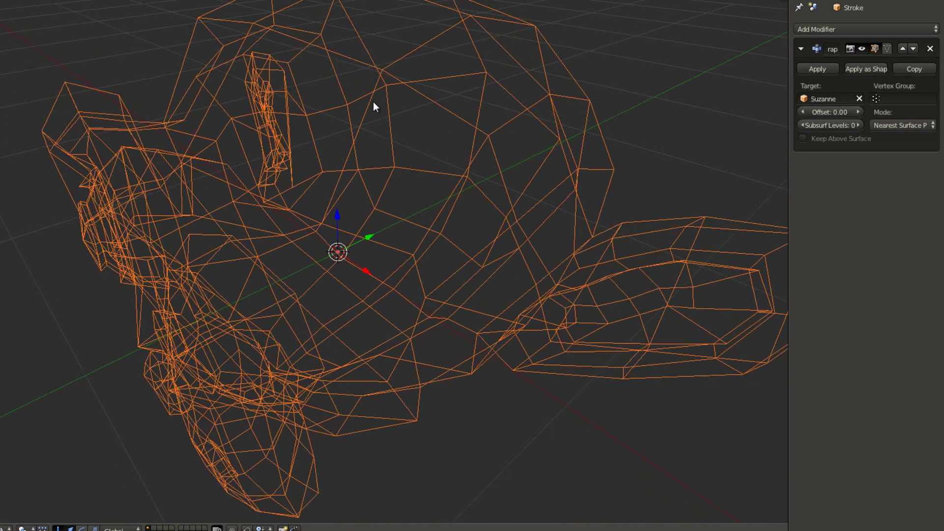
- Turn on Keep Above Surface and raise the Stroke shrinkwrap offset to 0.04959
left_click(804, 139)
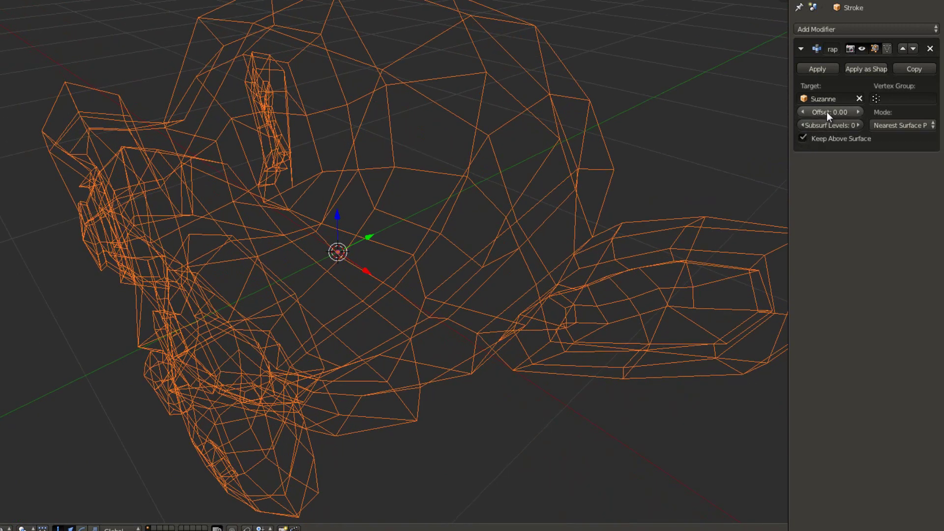
left_click_drag(827, 113, 834, 111)
middle_click_drag(492, 119, 403, 102)
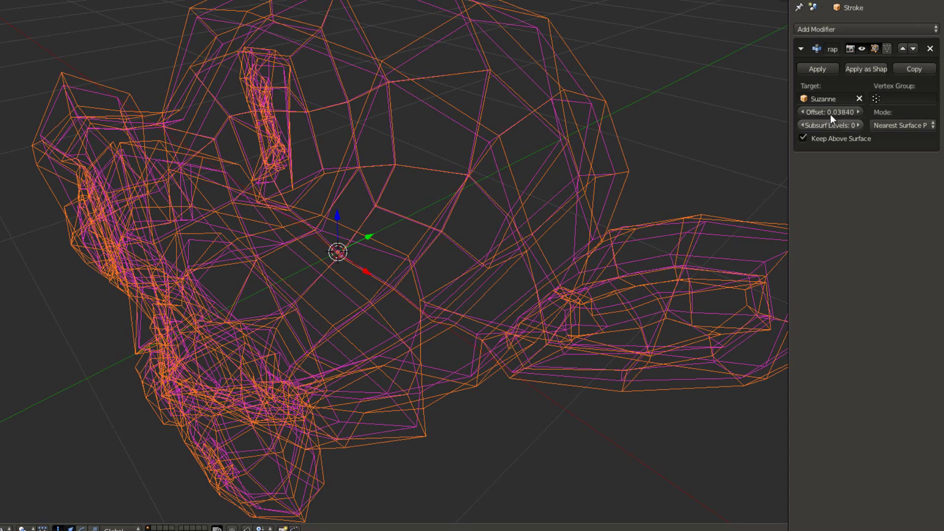
mouse_move(828, 111)
left_mouse_down()
mouse_move(837, 111)
mouse_move(827, 111)
left_mouse_up()
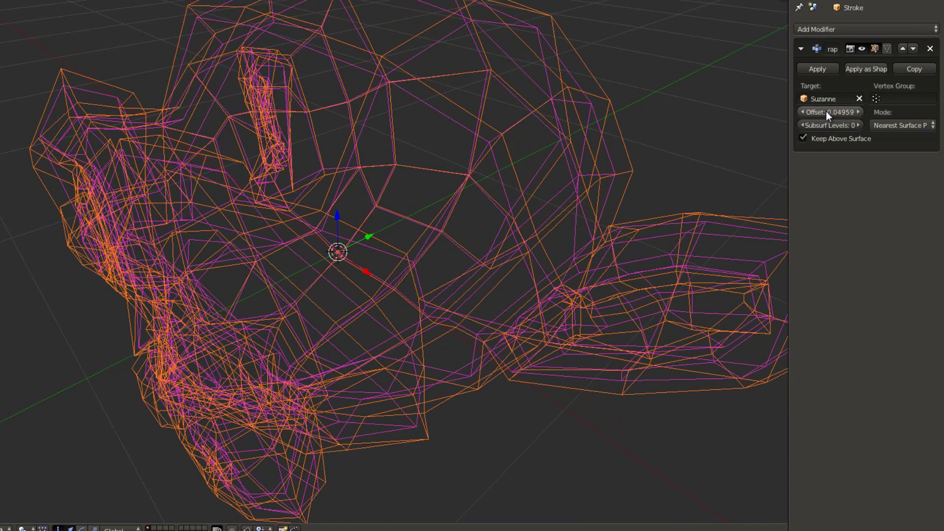
- Return to solid shading and inspect the inflated shell, ending on a straight front view
mouse_move(455, 105)
middle_mouse_down()
mouse_move(523, 99)
mouse_move(531, 126)
mouse_move(471, 139)
mouse_move(412, 122)
mouse_move(479, 126)
middle_mouse_up()
key("z")
scroll(495, 162, "up", 3)
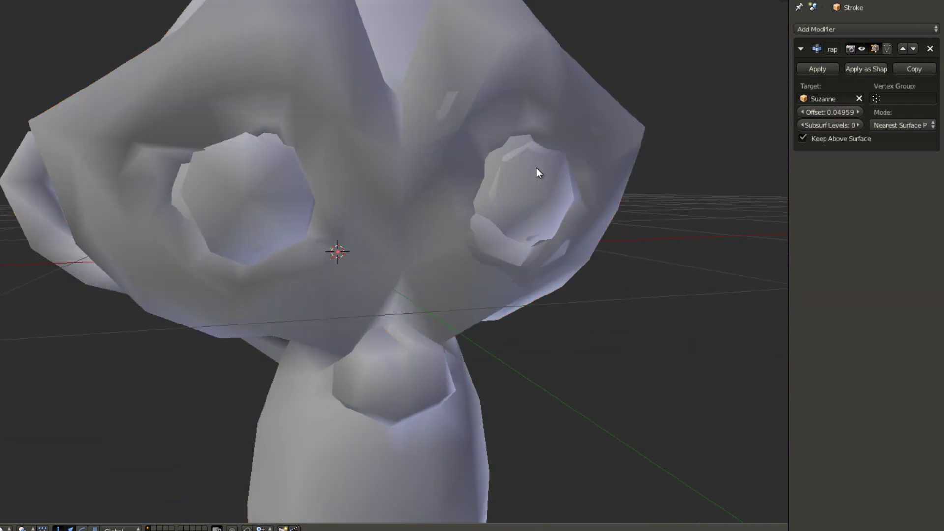
middle_click_drag(538, 175, 312, 199)
right_click(487, 171)
scroll(389, 274, "down", 4)
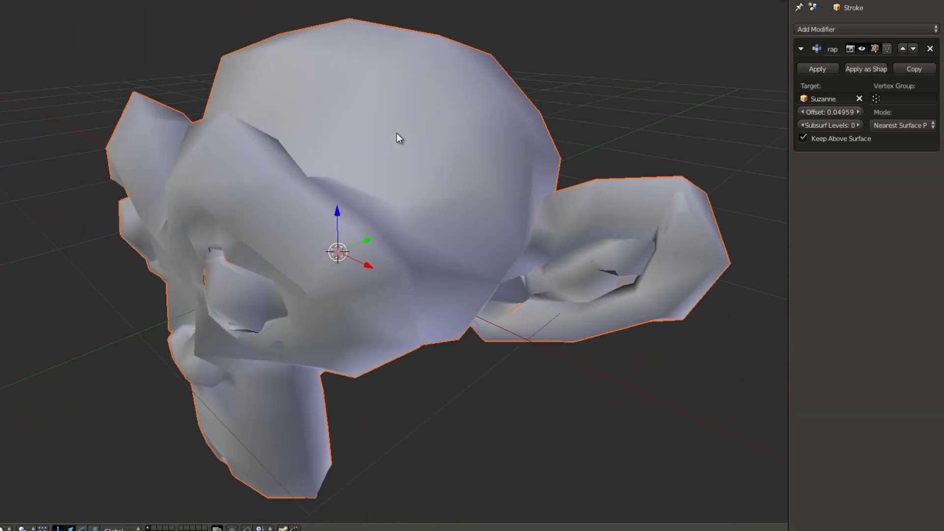
middle_click_drag(398, 135, 252, 199)
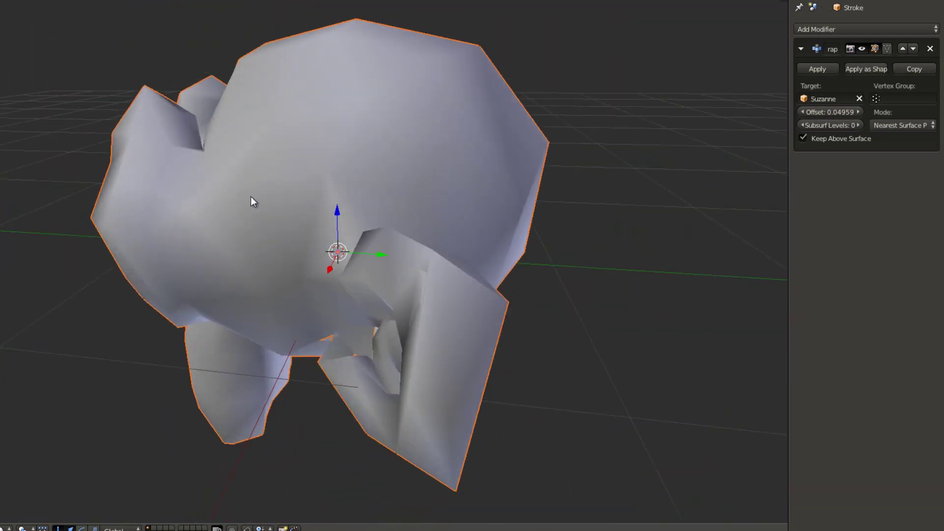
key("KP_1")
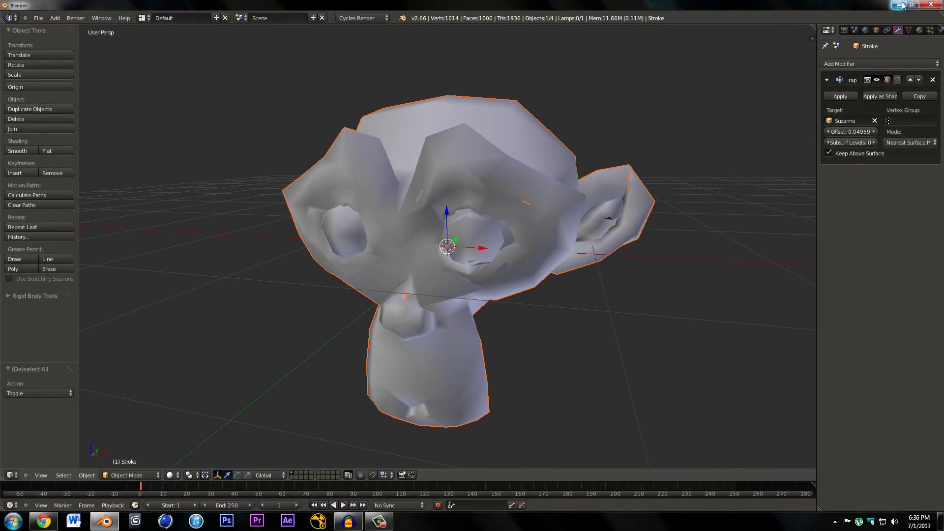
- Minimize Blender, restore it to check Suzanne from the front, then minimize it again
left_click(902, 5)
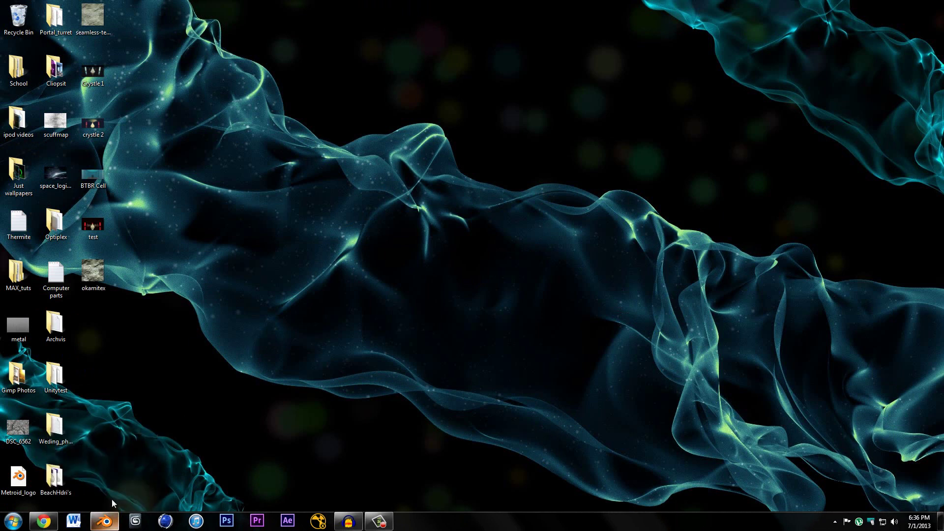
mouse_move(105, 521)
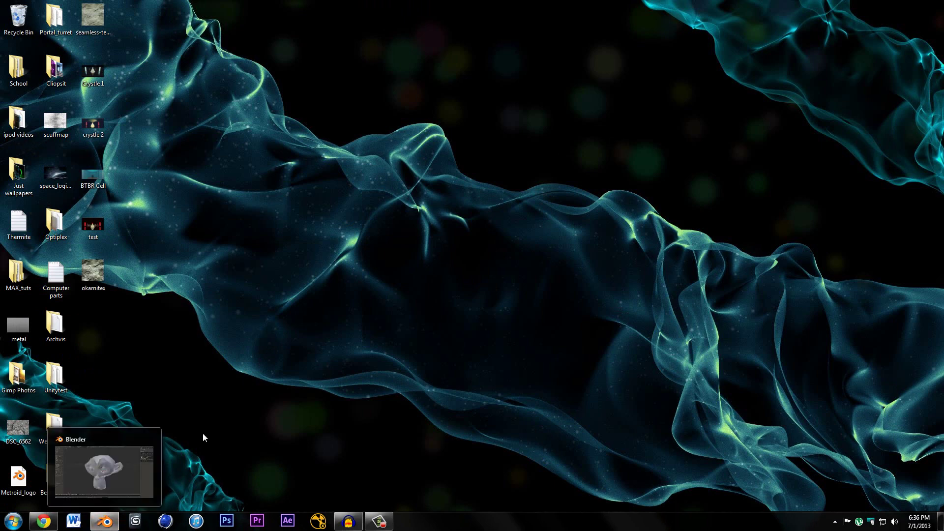
left_click(104, 472)
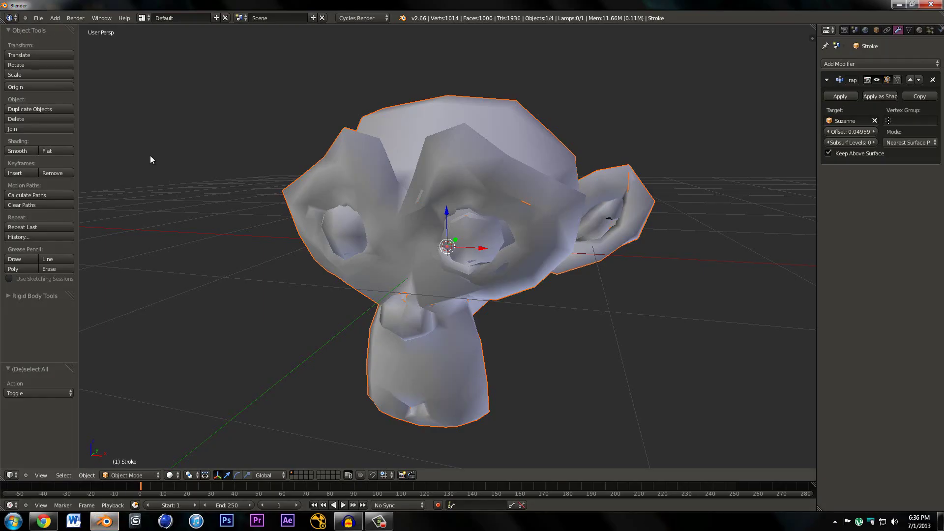
middle_click_drag(151, 160, 255, 187)
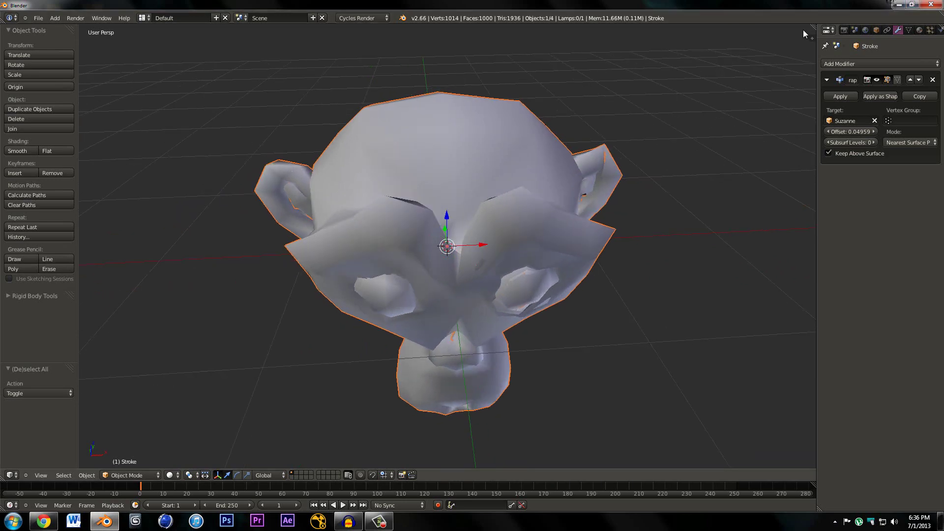
left_click(899, 5)
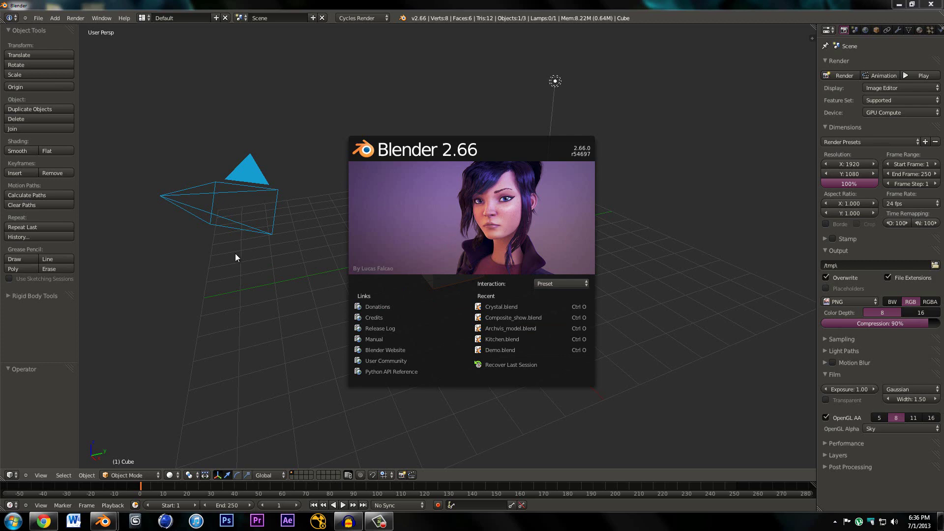
- Replace the default cube with a plane rotated 90° about X, using Blender Render
left_click(235, 257)
scroll(409, 296, "up", 4)
key("x")
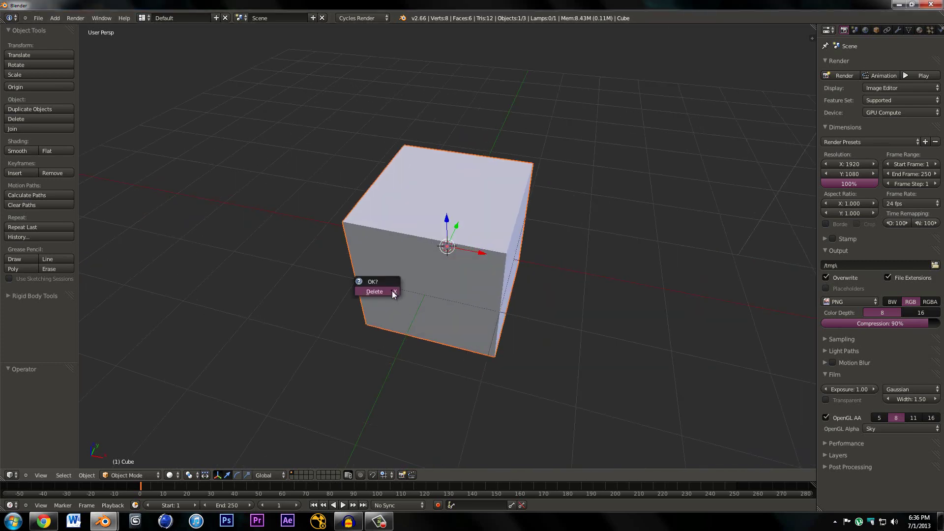
left_click(392, 290)
key("shift+a")
left_click(414, 292)
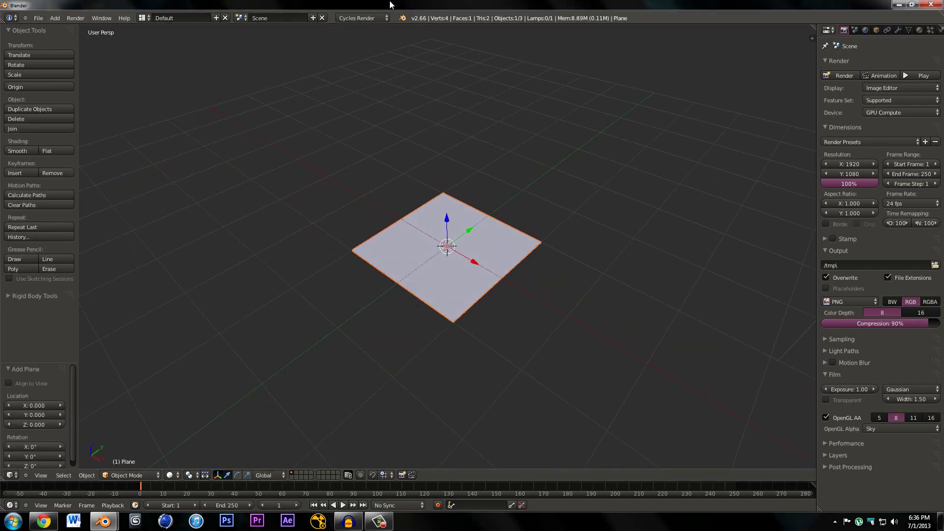
left_click(376, 28)
middle_click_drag(431, 238, 381, 260)
type("rx90")
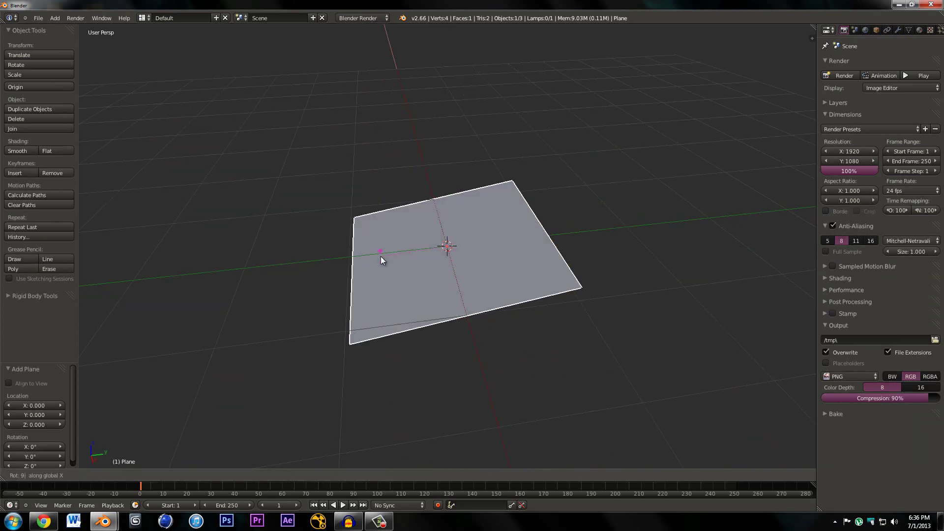
key("Return")
- Reposition the lamp and view the upright plane in solid shading
middle_click_drag(469, 238, 466, 261)
scroll(465, 261, "down", 6)
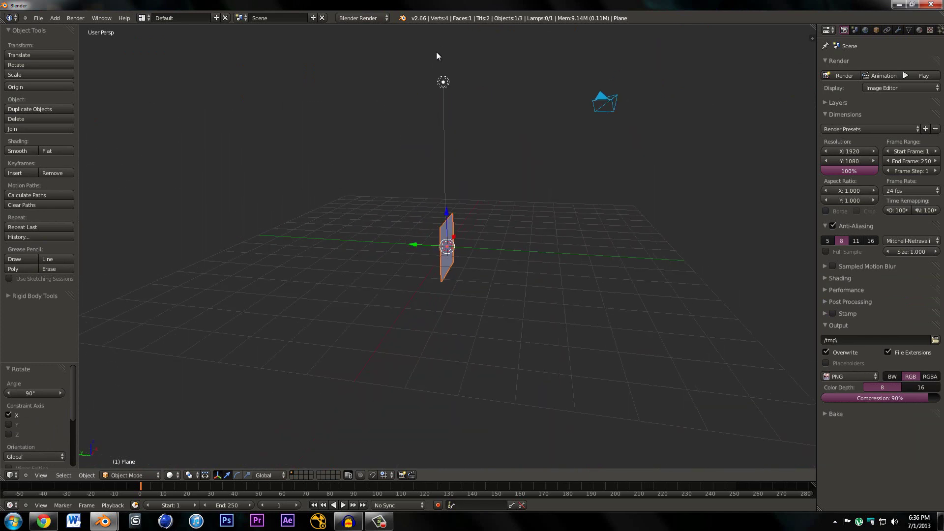
right_click(444, 106)
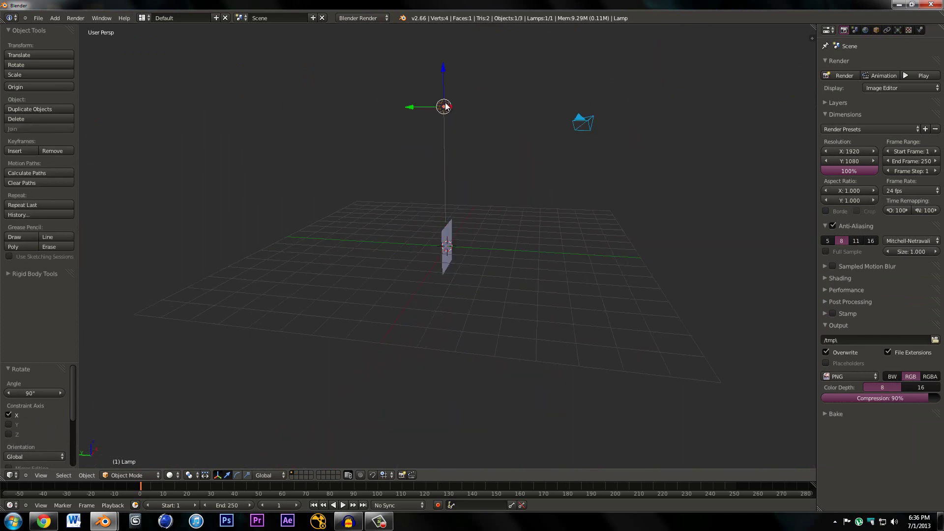
left_click(544, 129)
scroll(444, 197, "up", 5)
right_click(472, 231)
key("Tab")
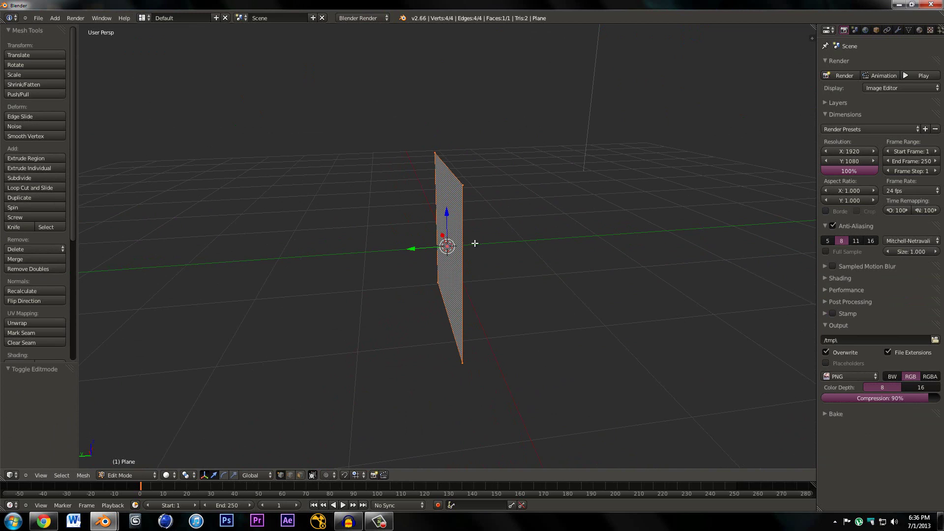
middle_click_drag(475, 243, 435, 252)
key("Tab")
key("a")
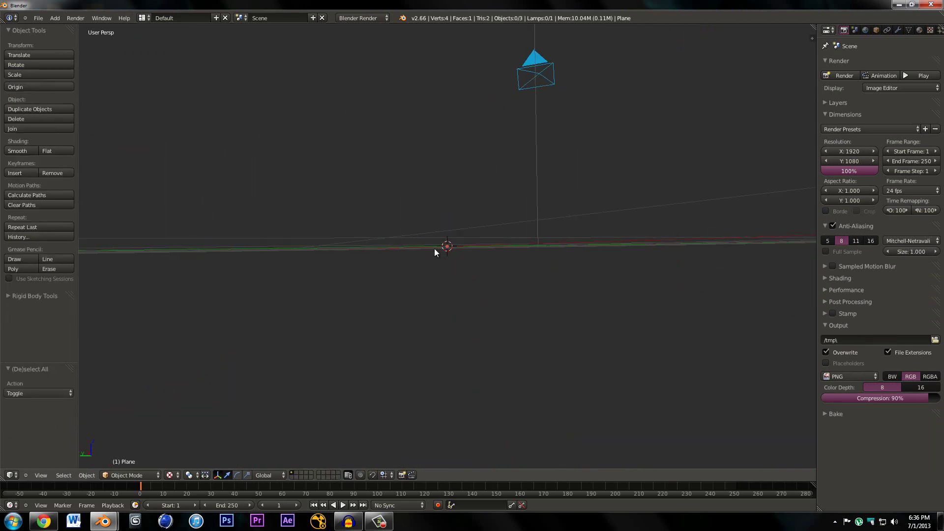
mouse_move(616, 272)
middle_mouse_down()
mouse_move(512, 277)
mouse_move(494, 289)
mouse_move(472, 275)
mouse_move(344, 289)
mouse_move(442, 295)
mouse_move(432, 312)
mouse_move(418, 311)
mouse_move(590, 288)
mouse_move(422, 263)
mouse_move(487, 266)
middle_mouse_up()
right_click(485, 270)
key("z")
key("z")
key("z")
- In edit mode, display the plane's face normals with longer lines via the sidebar
key("Tab")
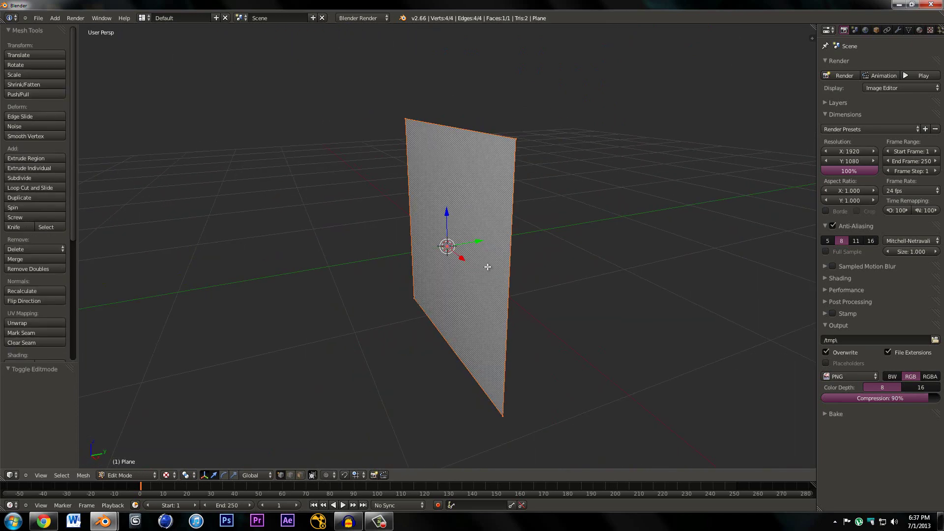
key("Tab")
key("Tab")
key("n")
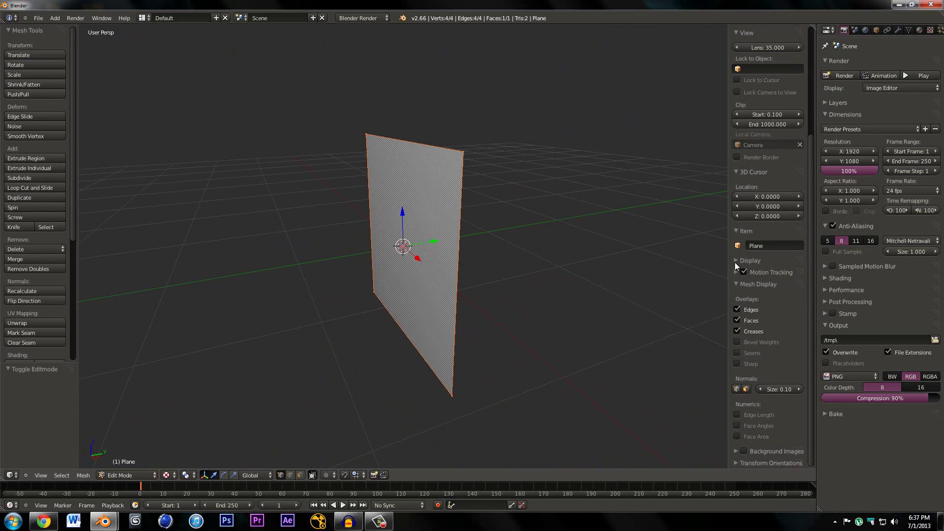
left_click(736, 261)
scroll(748, 280, "down", 3)
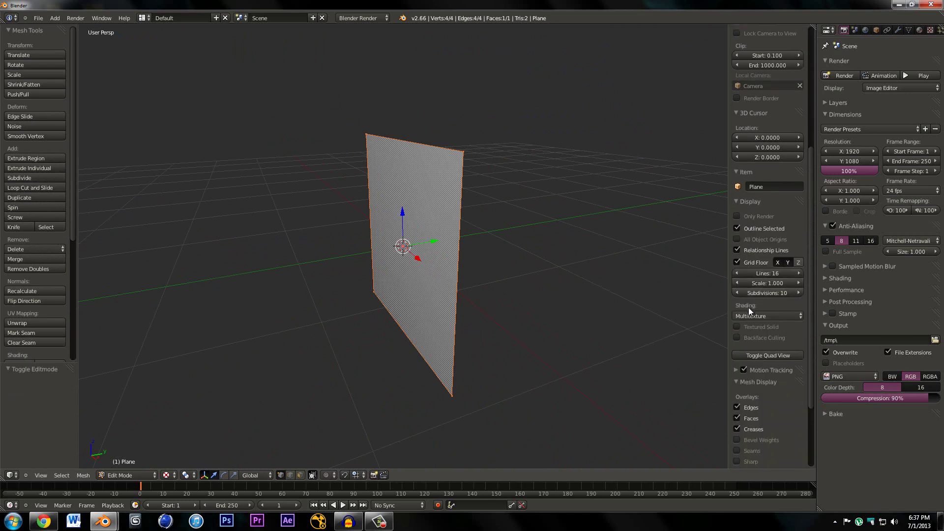
scroll(748, 315, "down", 3)
scroll(755, 391, "down", 2)
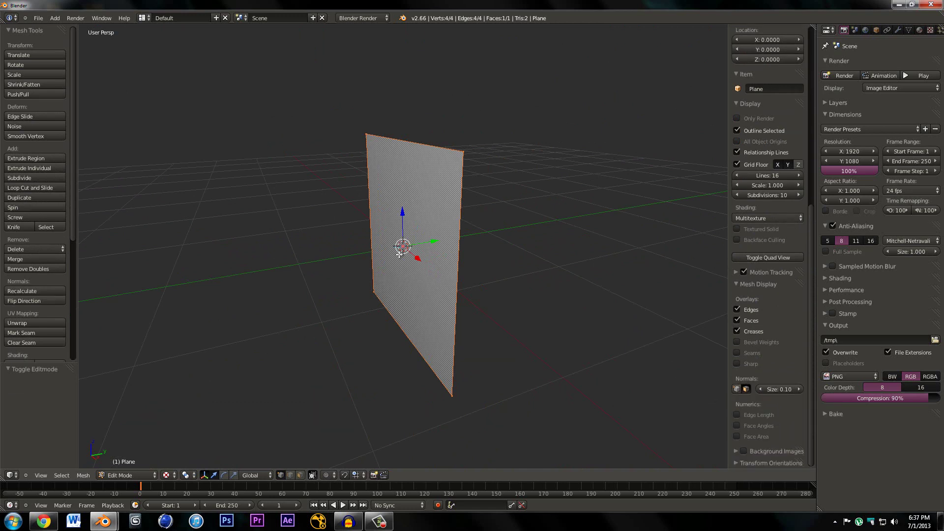
middle_click_drag(400, 254, 468, 302)
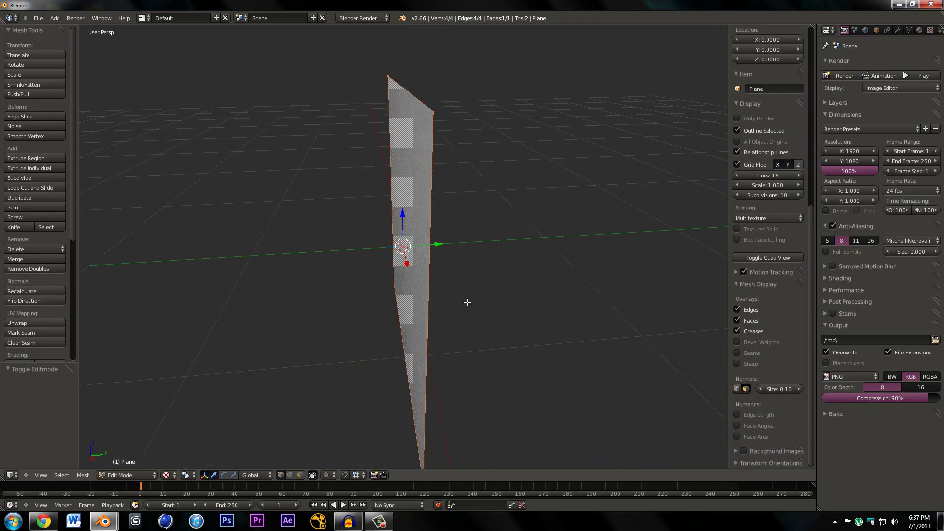
left_click_drag(782, 390, 794, 390)
middle_click_drag(347, 238, 398, 233)
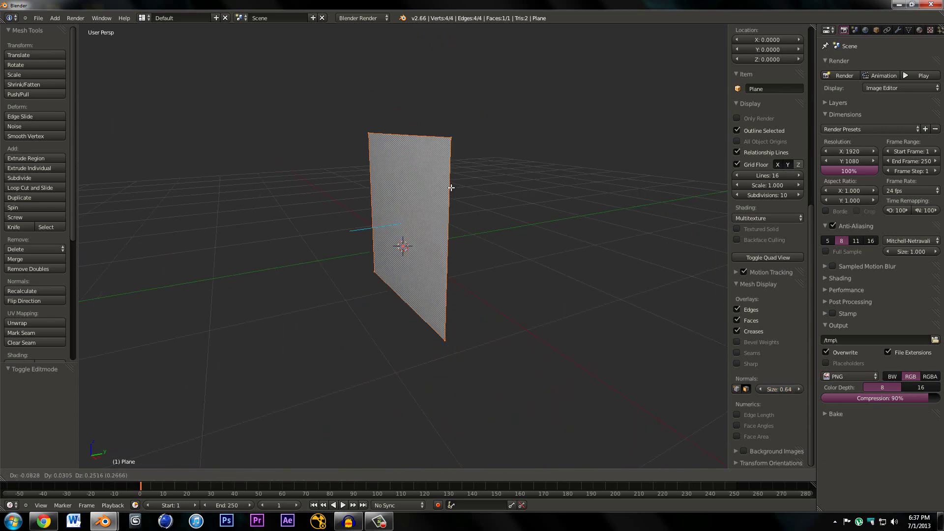
- Extrude the plane's right edge along X into a second face and raise the new edge
key("a")
key("a")
right_click(452, 170)
right_click(446, 366, "shift")
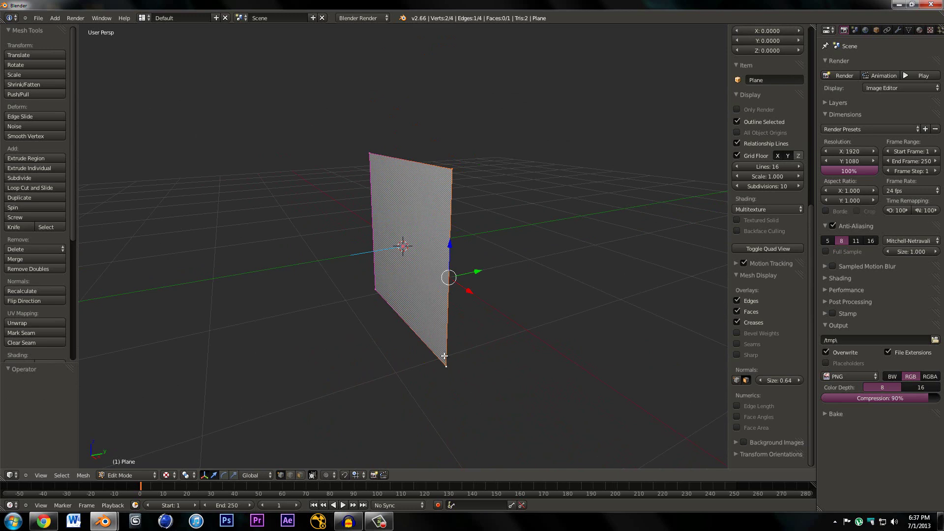
key("e")
key("x")
left_click(513, 381)
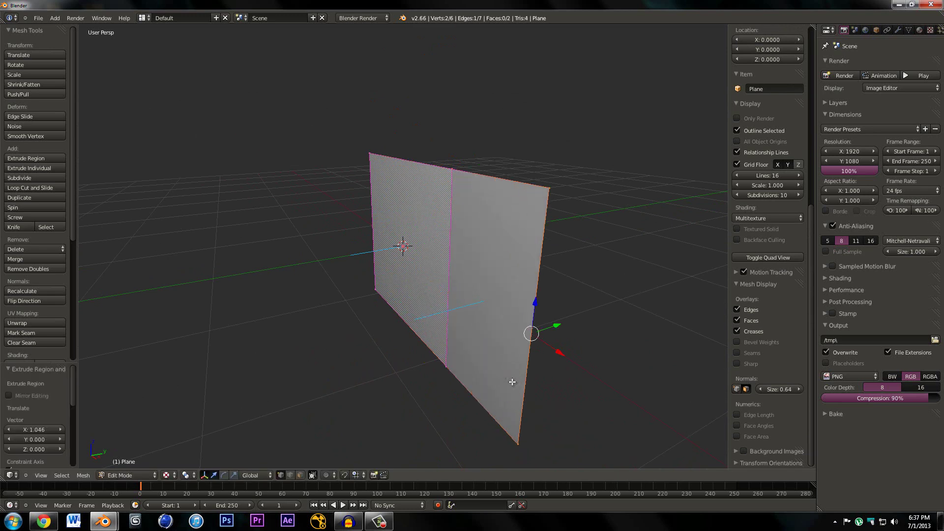
left_click(553, 376)
middle_click_drag(553, 376, 583, 355)
key("a")
middle_click_drag(425, 323, 429, 341)
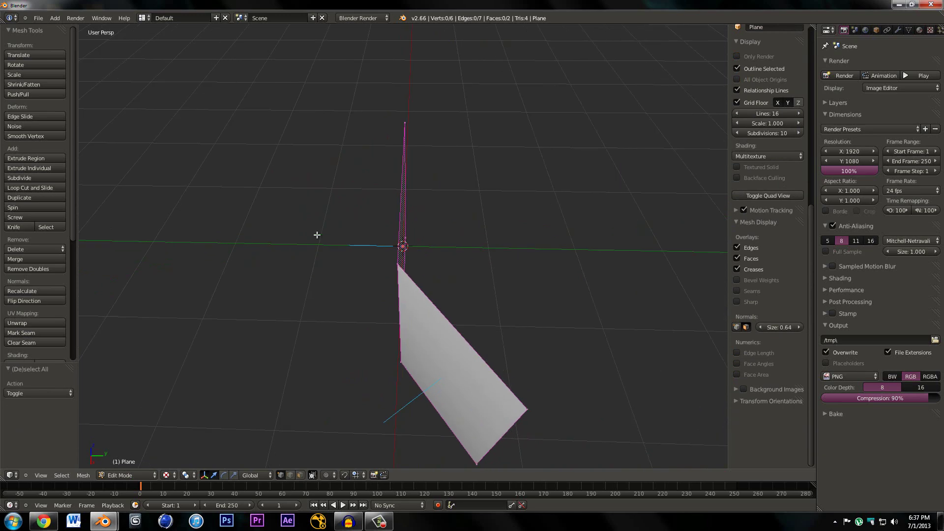
middle_click_drag(317, 235, 413, 290)
- Review both faces from the front, then quit Blender
key("Tab")
scroll(442, 246, "up", 5)
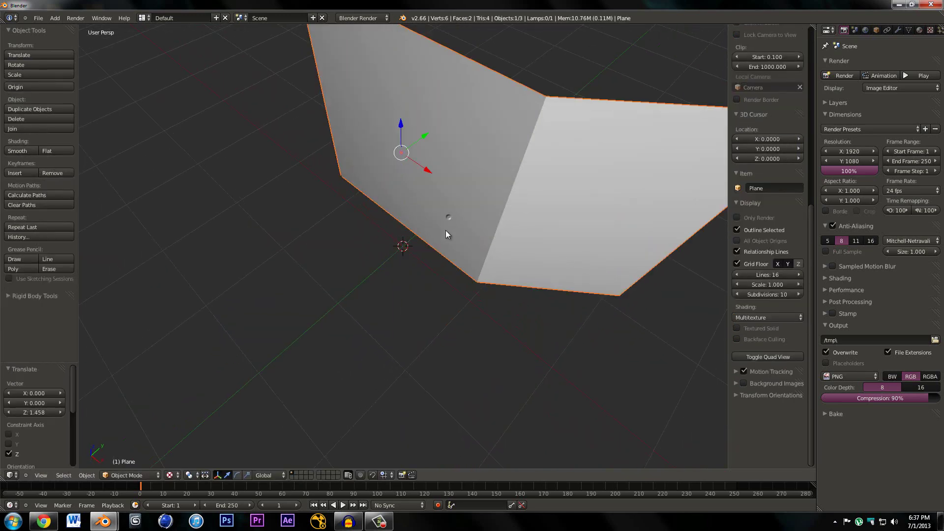
key("Tab")
scroll(446, 231, "down", 5)
middle_click_drag(442, 241, 408, 236)
scroll(408, 236, "up", 3)
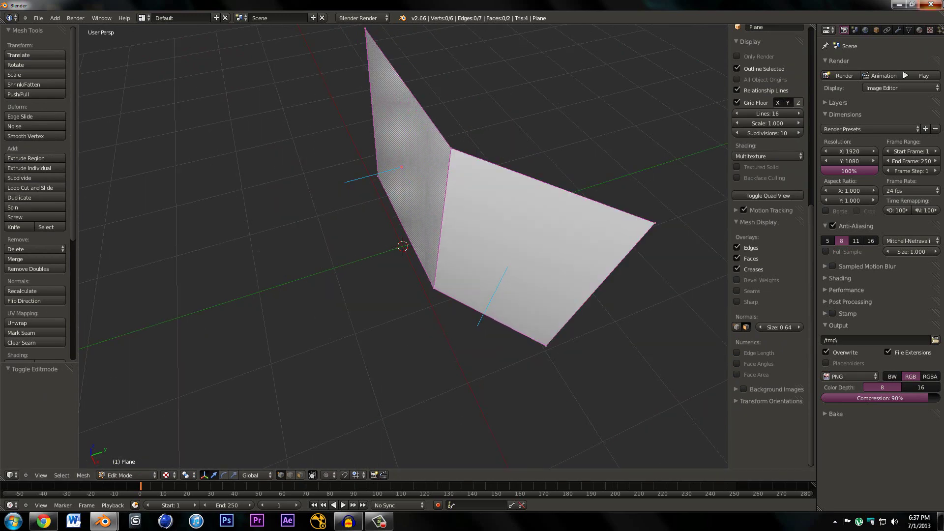
left_click(931, 5)
- Discard the test scene and edit the Stroke shell with the modifier shown on the cage
left_click(460, 294)
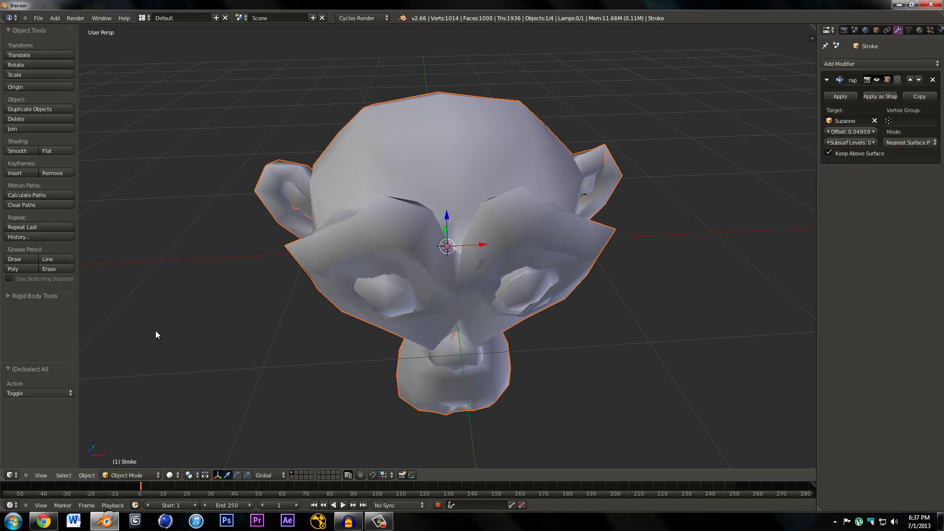
middle_click_drag(155, 331, 367, 280)
scroll(367, 279, "up", 4)
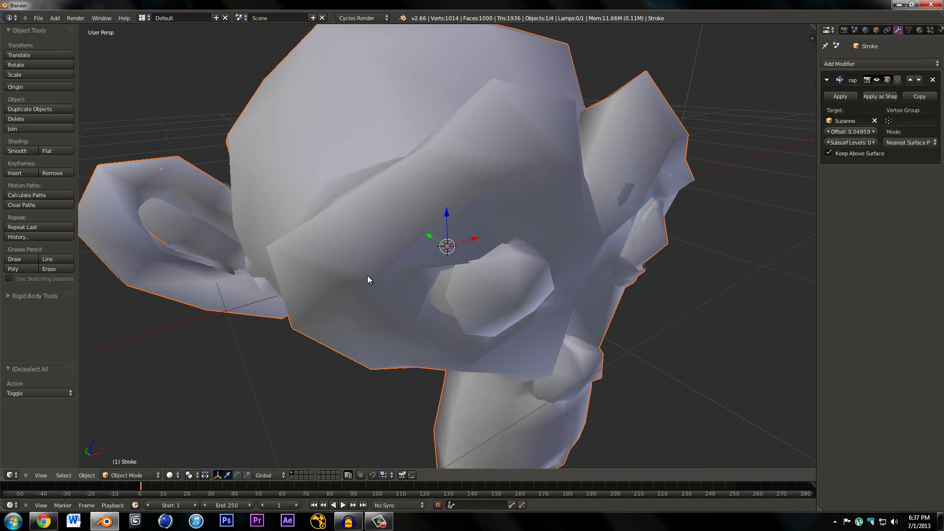
scroll(368, 280, "down", 4)
middle_click_drag(446, 291, 431, 299)
key("Tab")
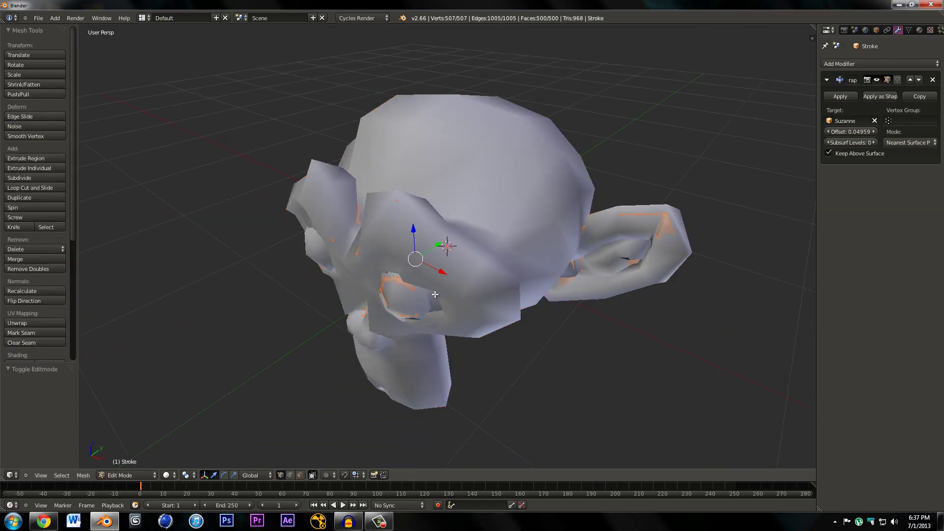
left_click(898, 81)
key("n")
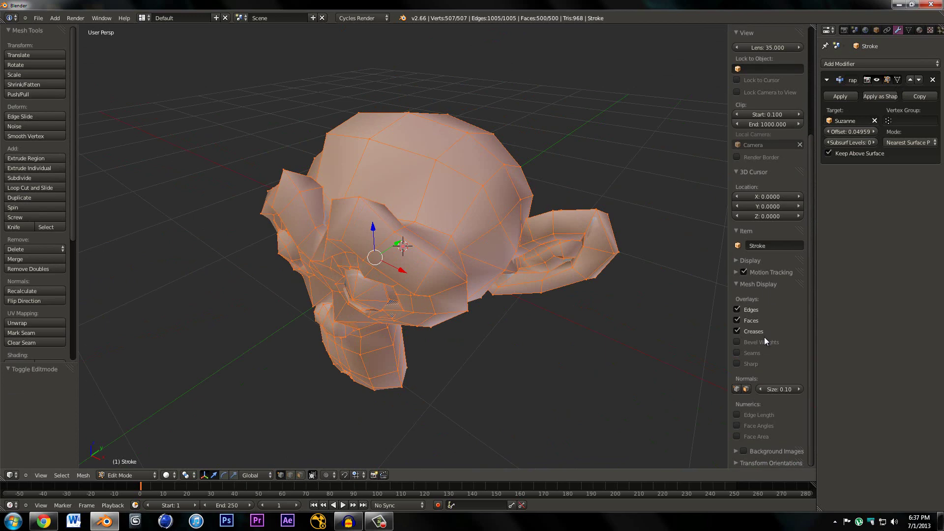
middle_click_drag(681, 356, 442, 221)
scroll(399, 191, "up", 3)
scroll(399, 191, "down", 3)
middle_click_drag(399, 191, 309, 96)
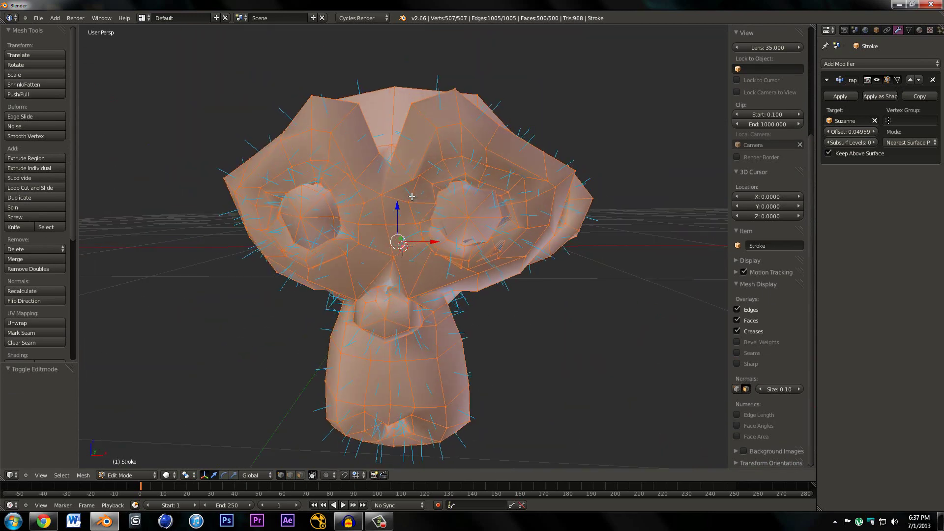
scroll(309, 96, "up", 1)
mouse_move(415, 109)
middle_mouse_down()
mouse_move(453, 131)
mouse_move(443, 142)
mouse_move(431, 117)
middle_mouse_up()
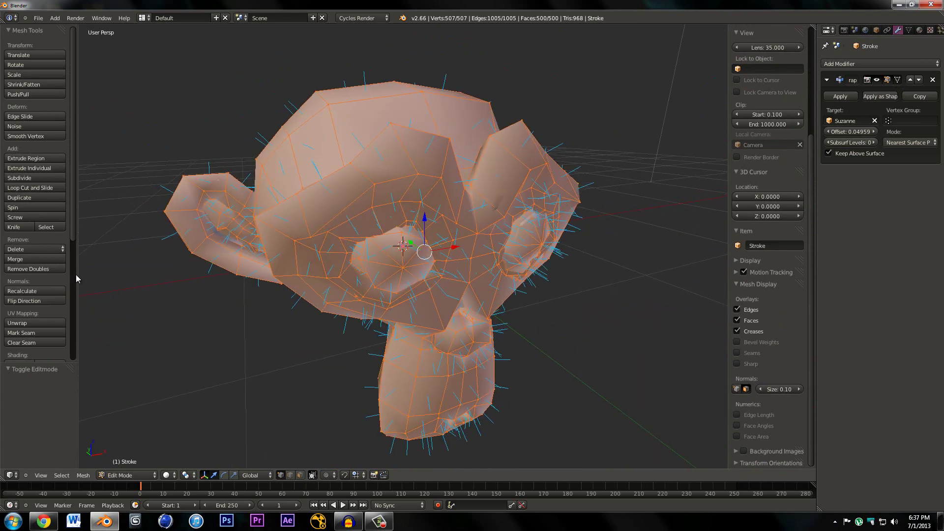
- Select all shell geometry, Recalculate normals, Flip Direction, and return to object mode
key("a")
key("a")
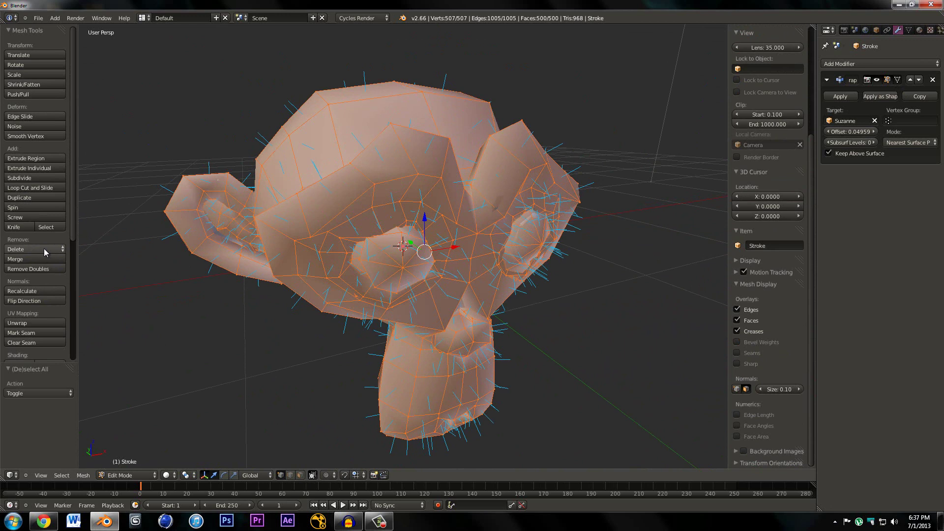
left_click(29, 293)
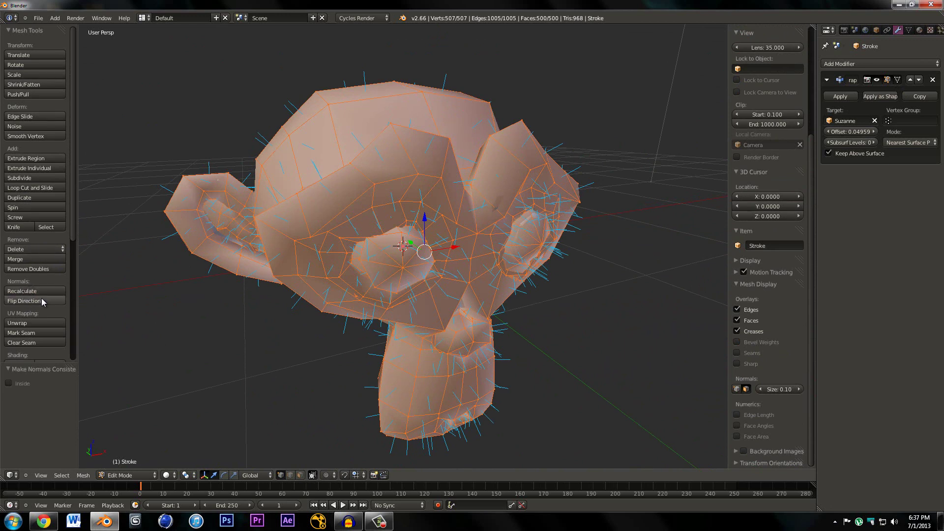
left_click(42, 301)
scroll(317, 278, "up", 5)
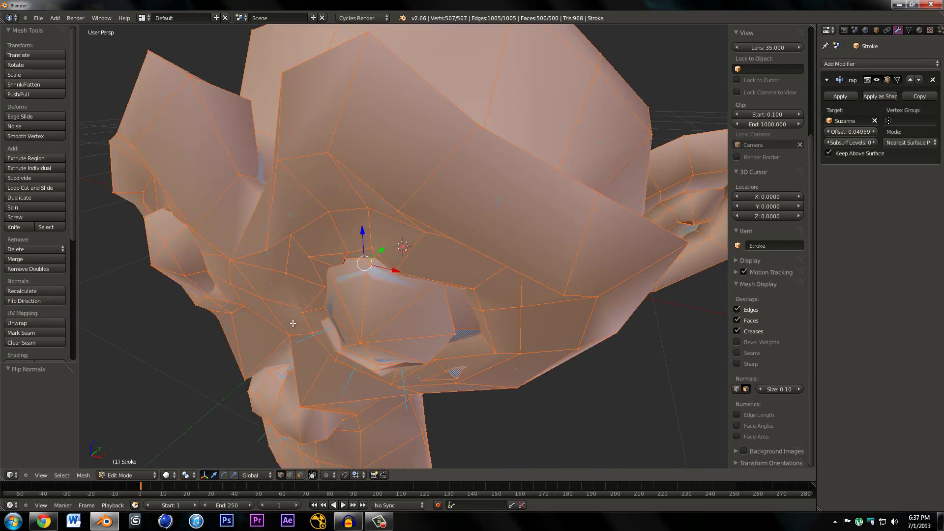
middle_click_drag(293, 323, 315, 287)
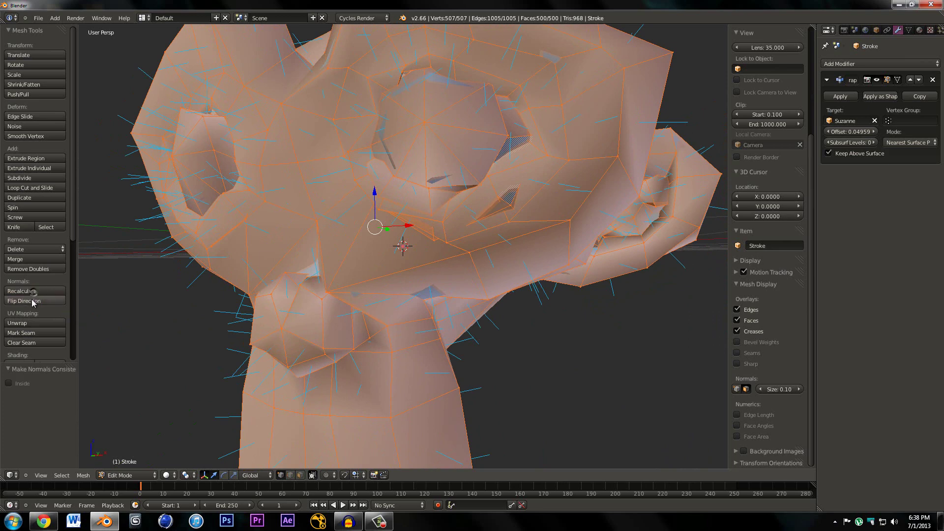
scroll(285, 281, "down", 5)
scroll(363, 302, "up", 4)
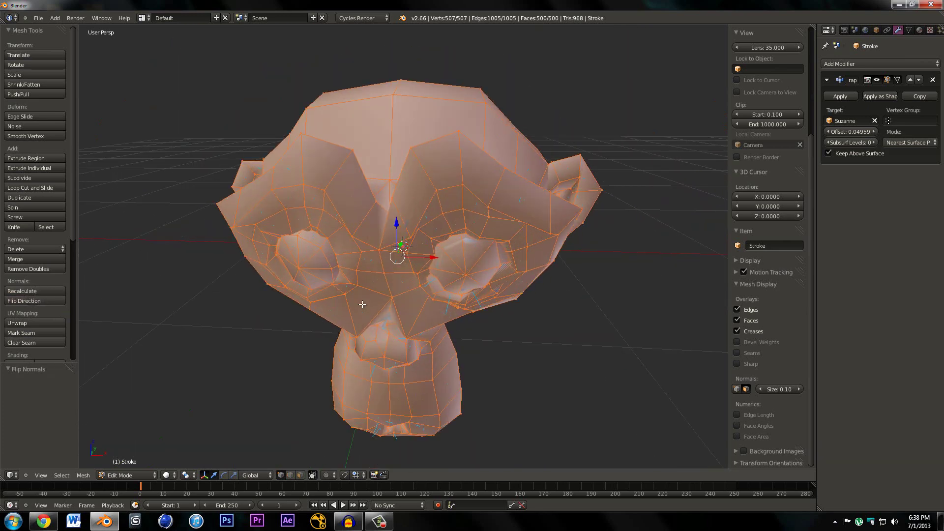
key("Tab")
middle_click_drag(462, 316, 215, 384)
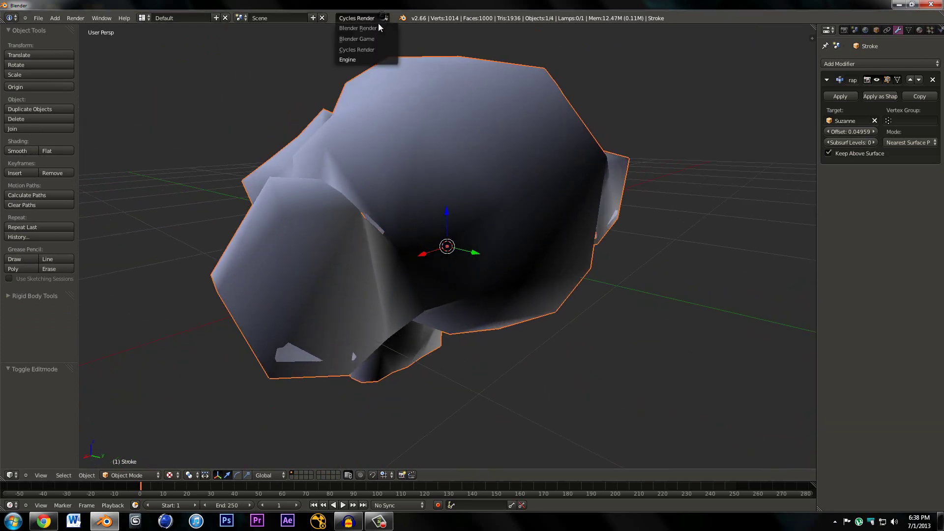
- Switch to Blender Render, delete the lamp, and show the scene in wireframe
left_click(377, 27)
middle_click_drag(343, 68, 390, 356)
key("a")
middle_click_drag(403, 391, 523, 305)
scroll(490, 343, "down", 5)
scroll(522, 305, "down", 4)
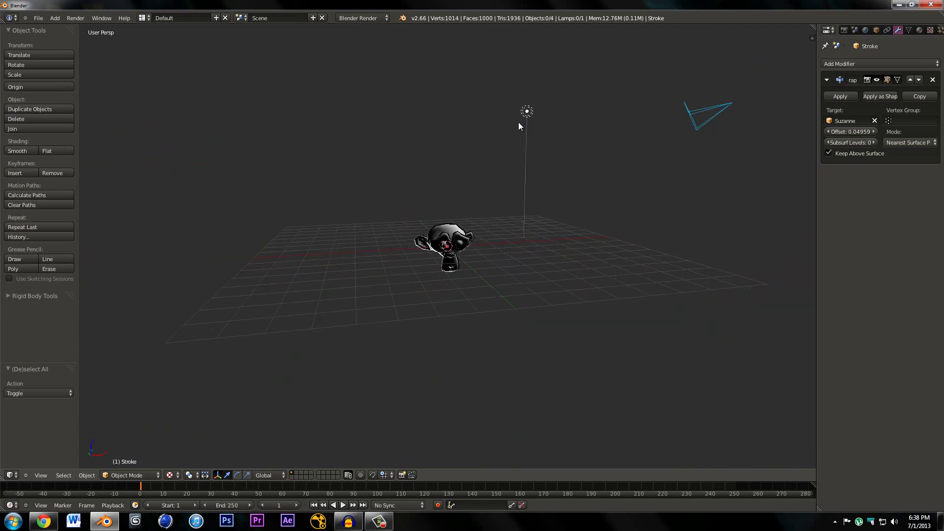
right_click(534, 113)
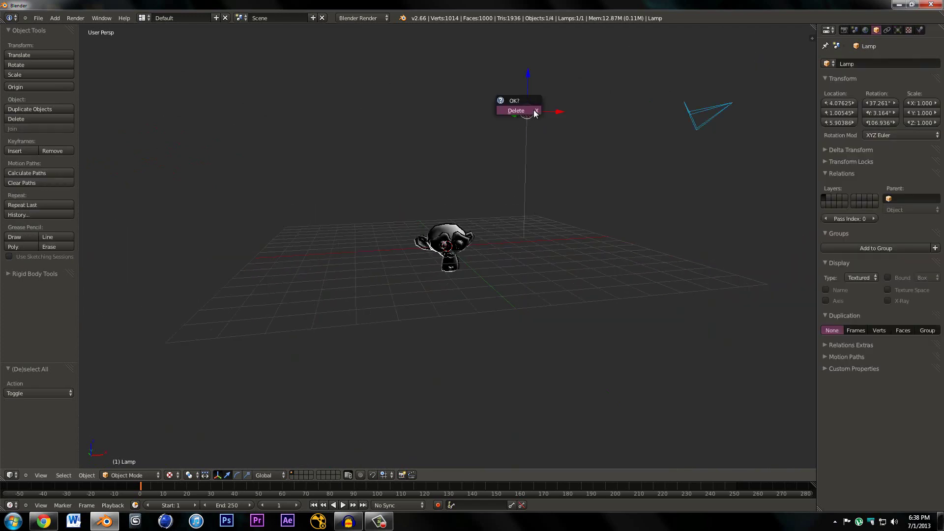
left_click(535, 111)
scroll(465, 249, "up", 8)
key("z")
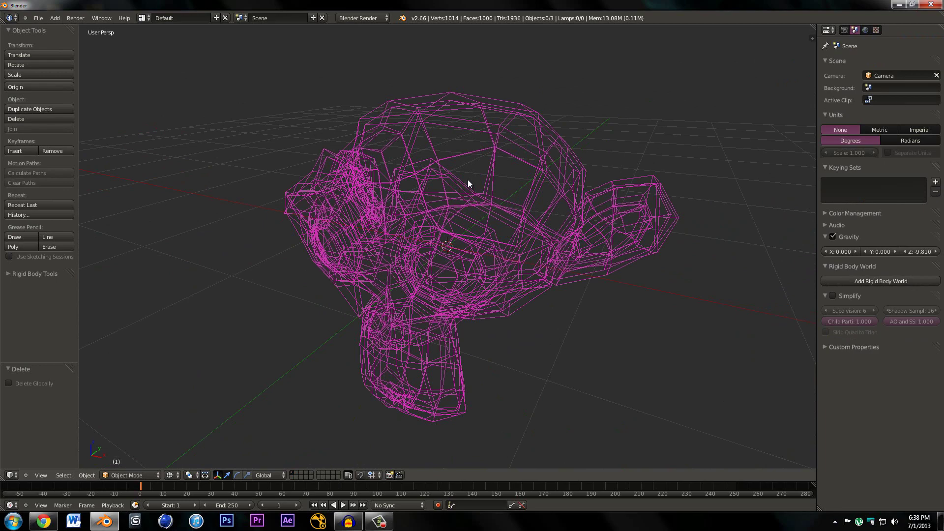
- Select Suzanne and split the 3D view into two areas
right_click(466, 178)
middle_click_drag(493, 162, 430, 161)
scroll(406, 123, "up", 5)
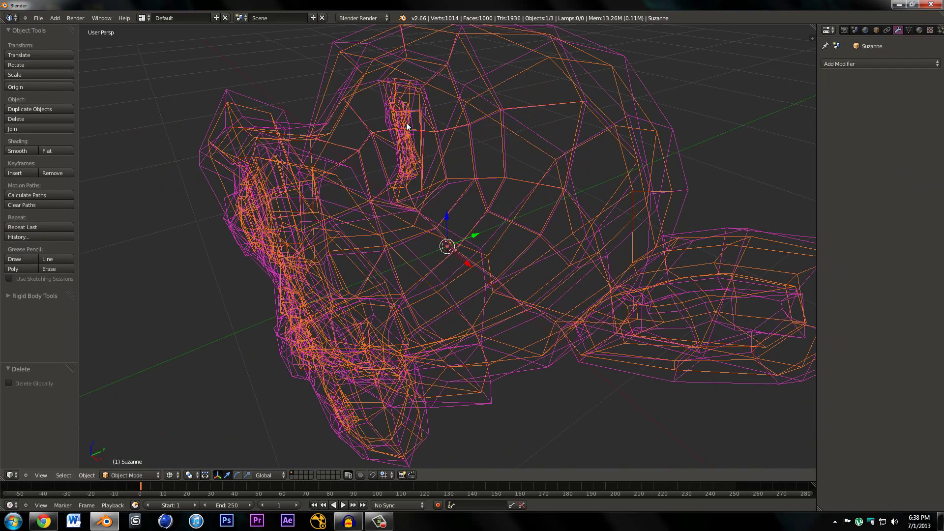
scroll(406, 123, "down", 4)
middle_click_drag(468, 134, 487, 161)
scroll(512, 106, "up", 2)
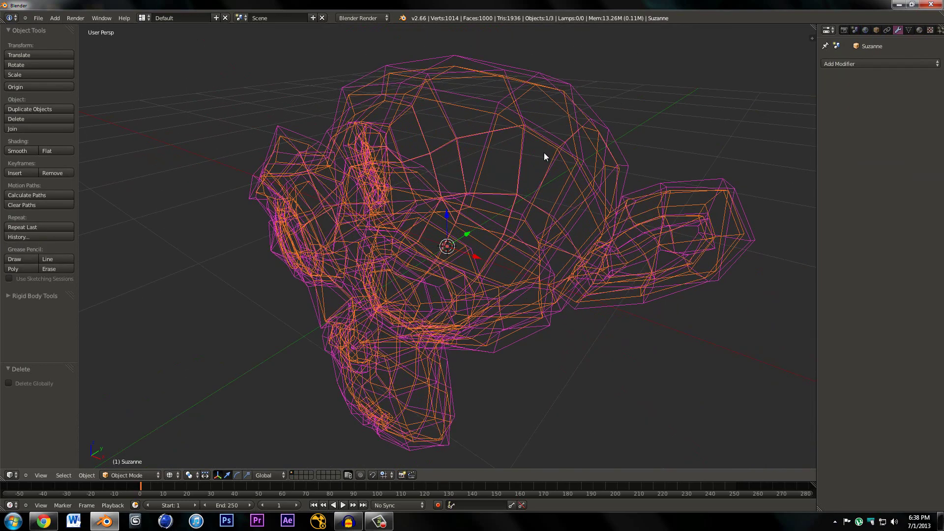
left_click_drag(816, 24, 598, 443)
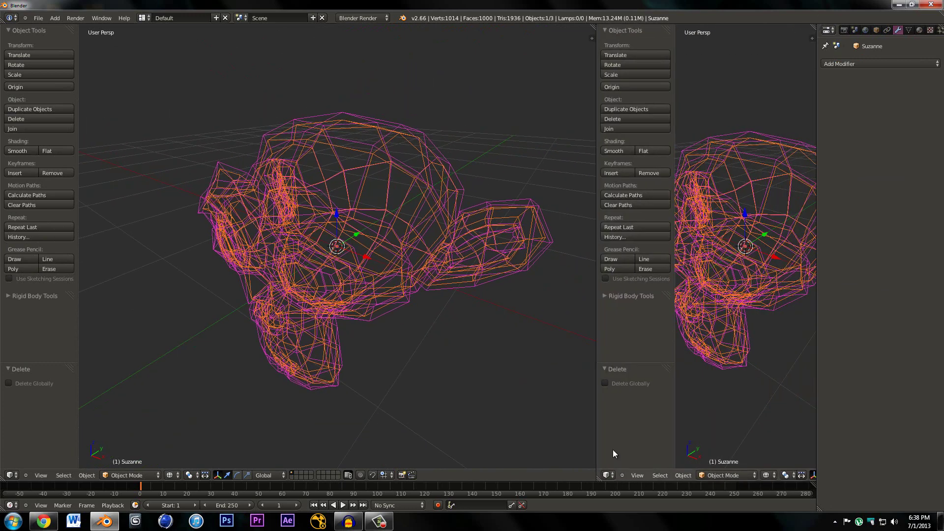
- Make the new area a UV/Image Editor, put Suzanne in edit mode, and load okamitex.jpg from the Desktop
left_click(610, 476)
left_click(623, 410)
scroll(645, 400, "up", 2)
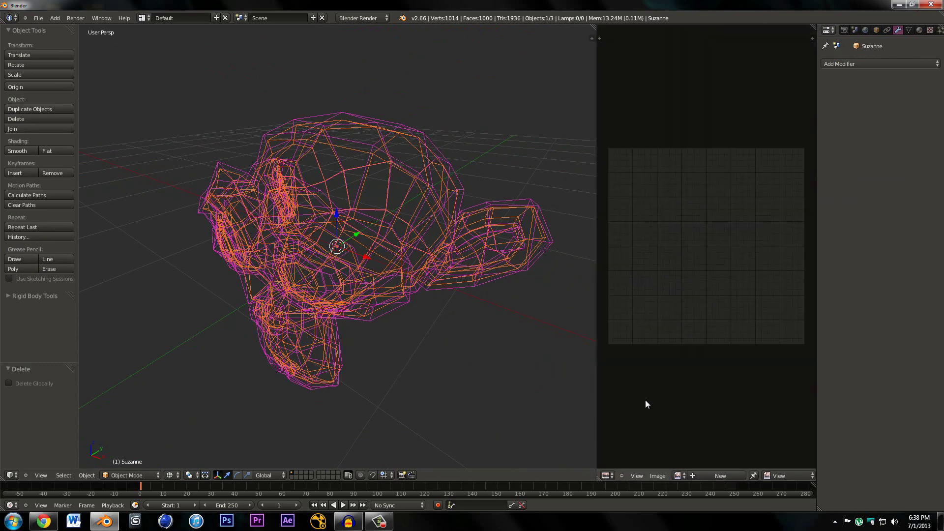
key("Tab")
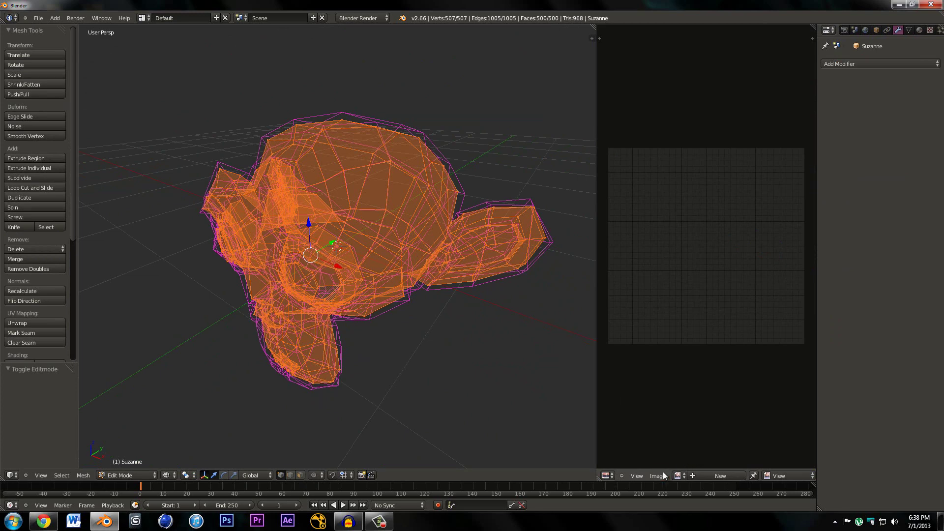
left_click(669, 456)
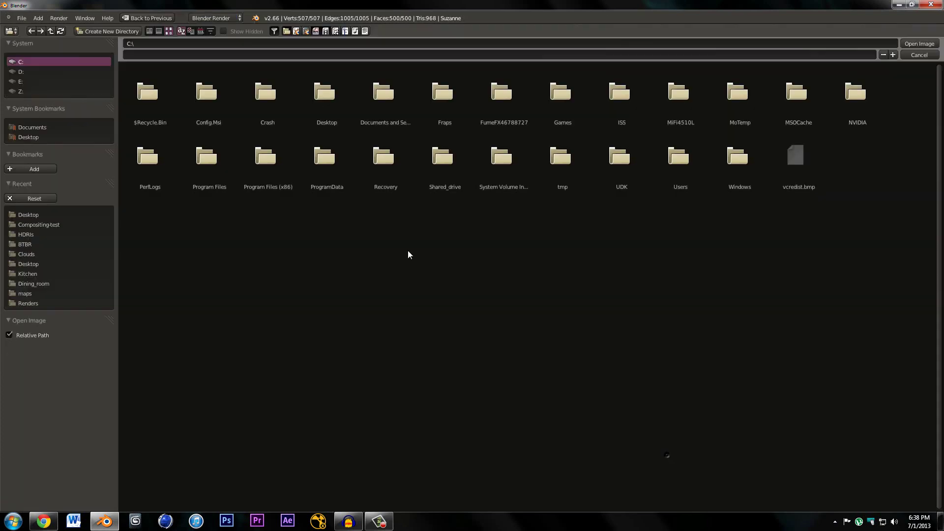
left_click(33, 139)
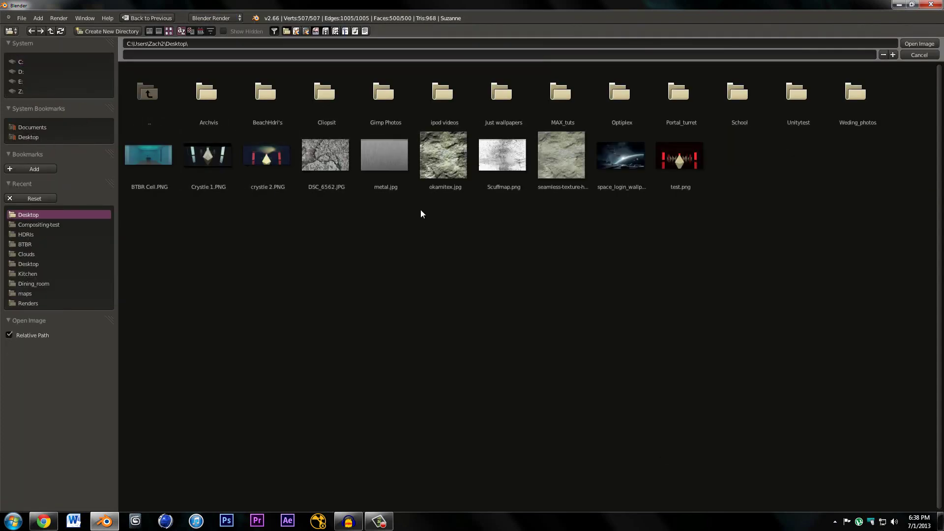
double_click(447, 161)
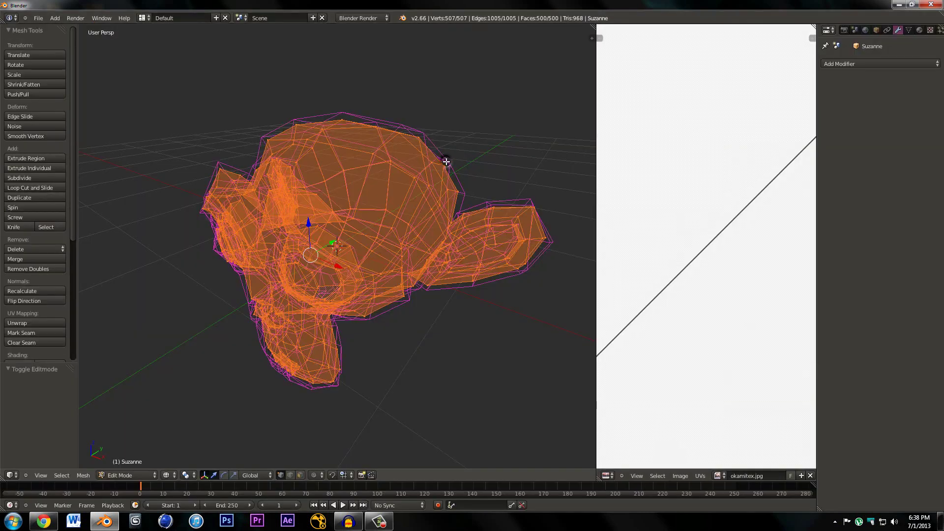
scroll(690, 228, "down", 6)
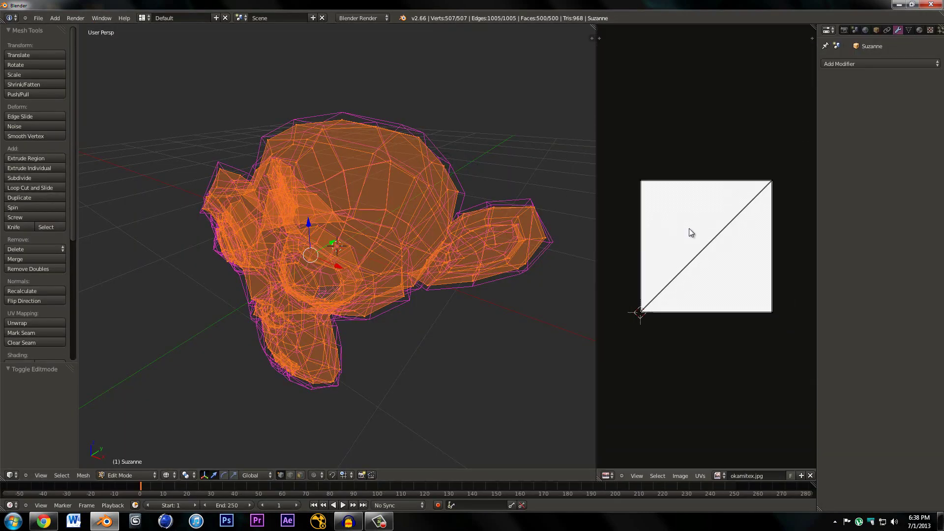
scroll(689, 228, "up", 2)
middle_click_drag(442, 229, 426, 228)
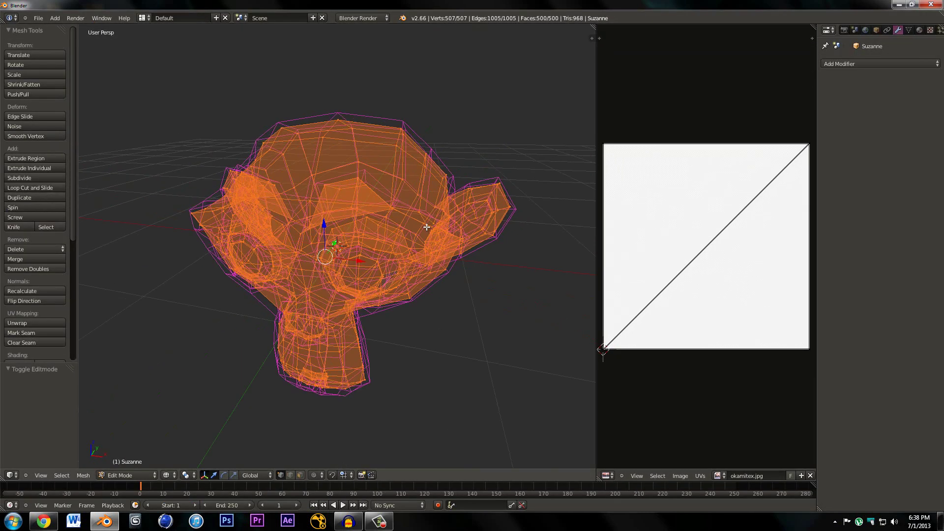
- Smart UV Project Suzanne, switch to Textured display, deselect, and return to object mode
key("u")
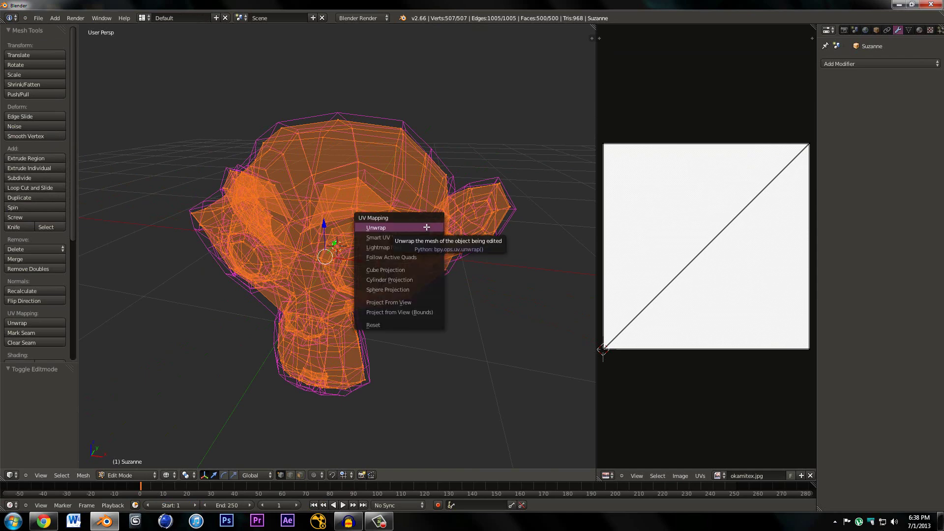
left_click(426, 237)
left_click(402, 285)
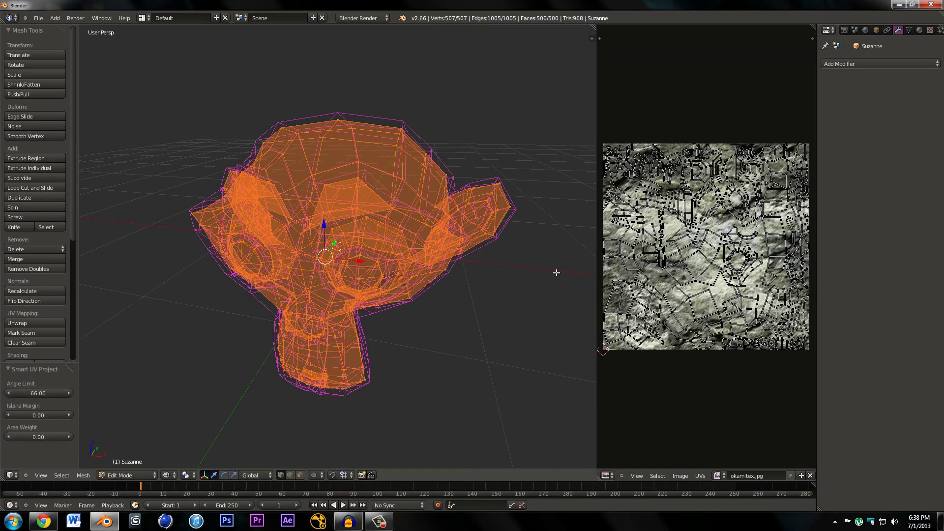
key("alt+z")
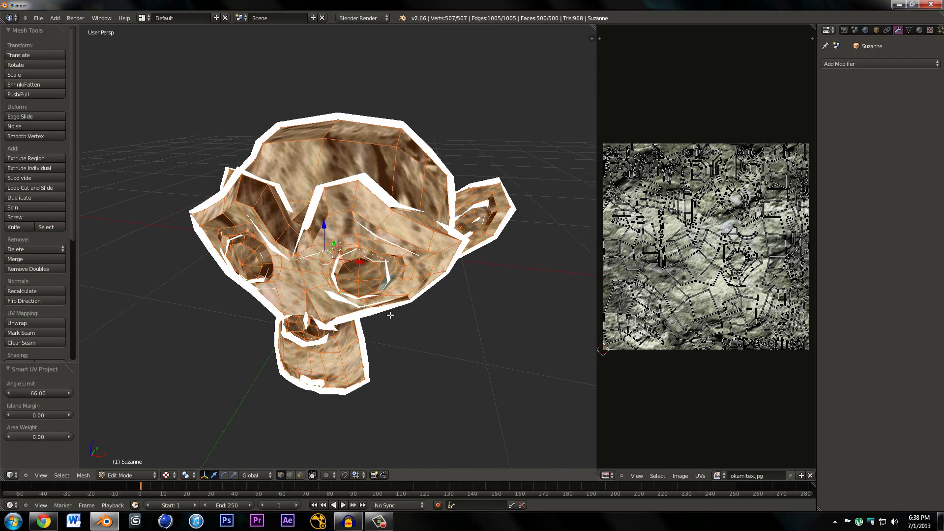
key("a")
mouse_move(385, 316)
middle_mouse_down()
mouse_move(265, 284)
mouse_move(420, 214)
mouse_move(386, 262)
mouse_move(417, 230)
mouse_move(436, 239)
middle_mouse_up()
scroll(265, 284, "up", 5)
scroll(421, 214, "up", 2)
scroll(421, 214, "down", 2)
key("Tab")
- From a frontal view of Suzanne, select the Stroke outline object
scroll(437, 241, "up", 3)
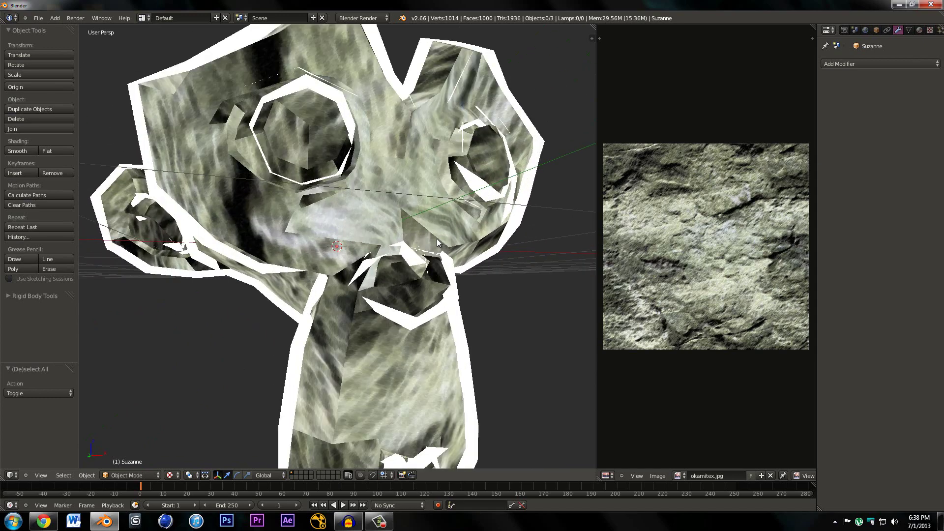
middle_click_drag(441, 274, 326, 187)
scroll(326, 186, "down", 3)
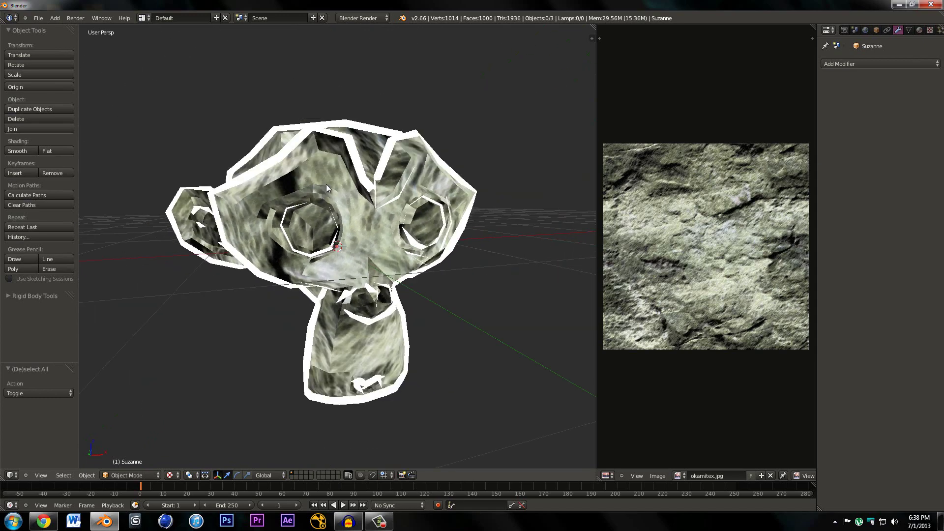
right_click(352, 150)
- Give the Stroke shell a new material named brush with a black diffuse colour
middle_click_drag(352, 150, 380, 147)
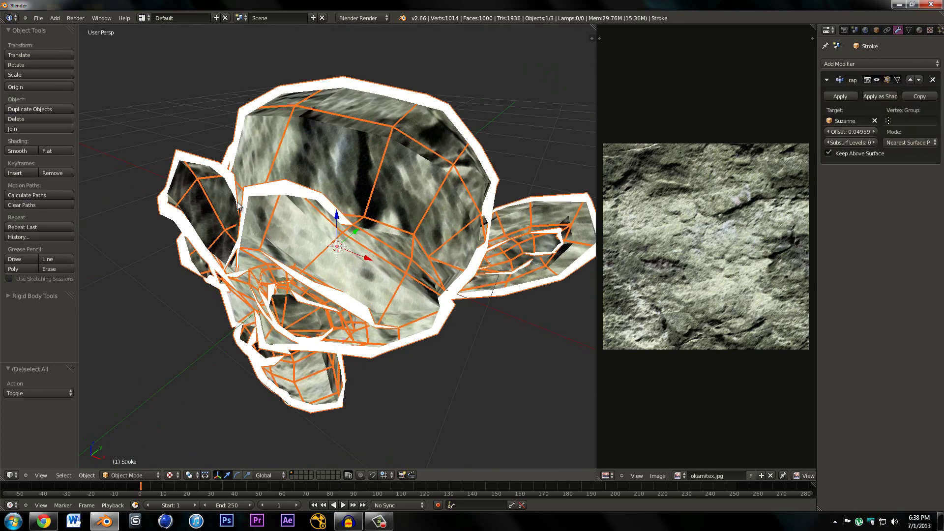
left_click(920, 30)
left_click(849, 95)
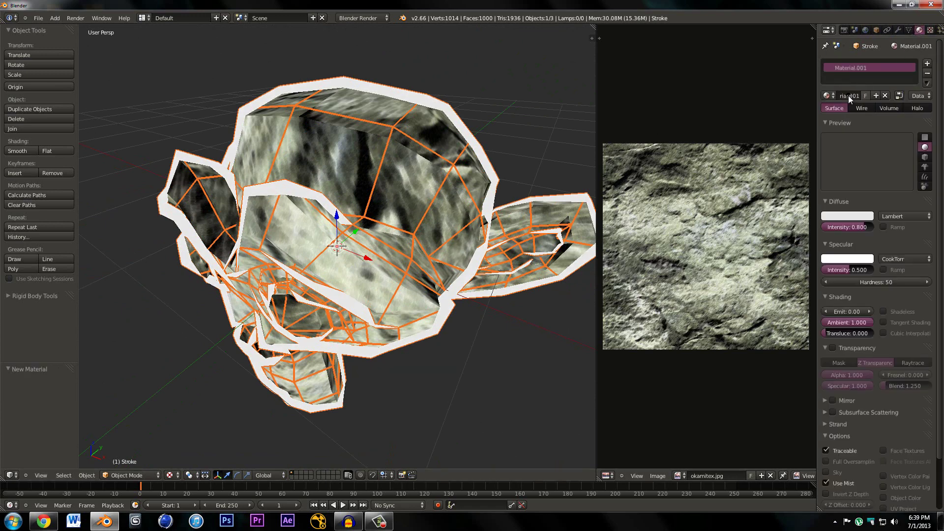
left_click(848, 95)
type("brush")
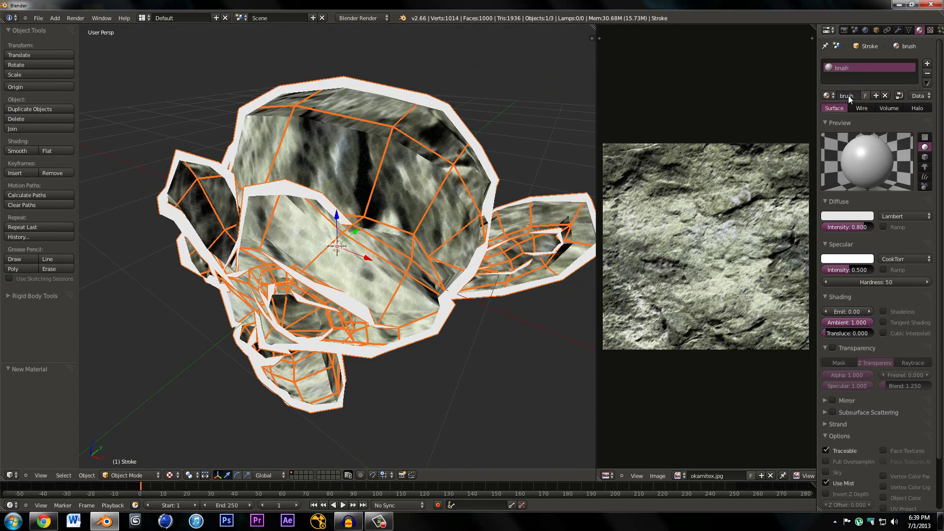
left_click(852, 217)
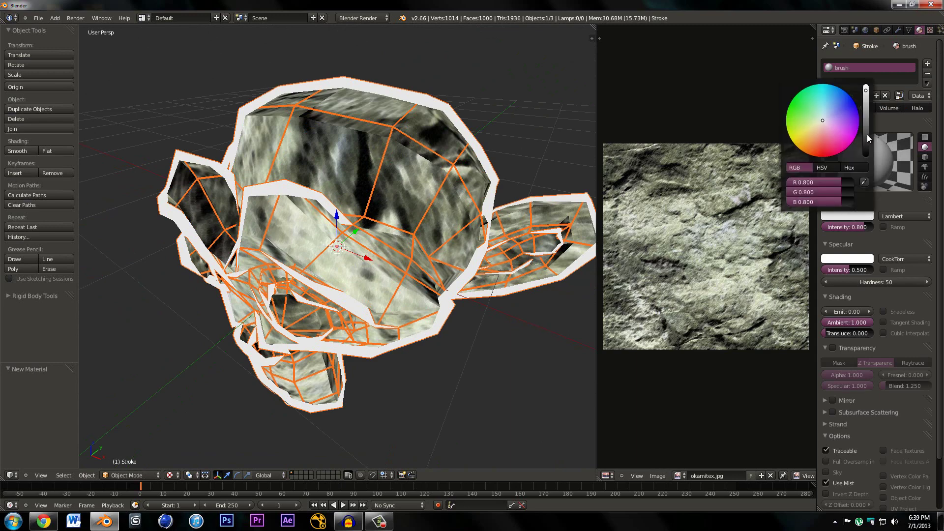
left_click_drag(867, 135, 872, 161)
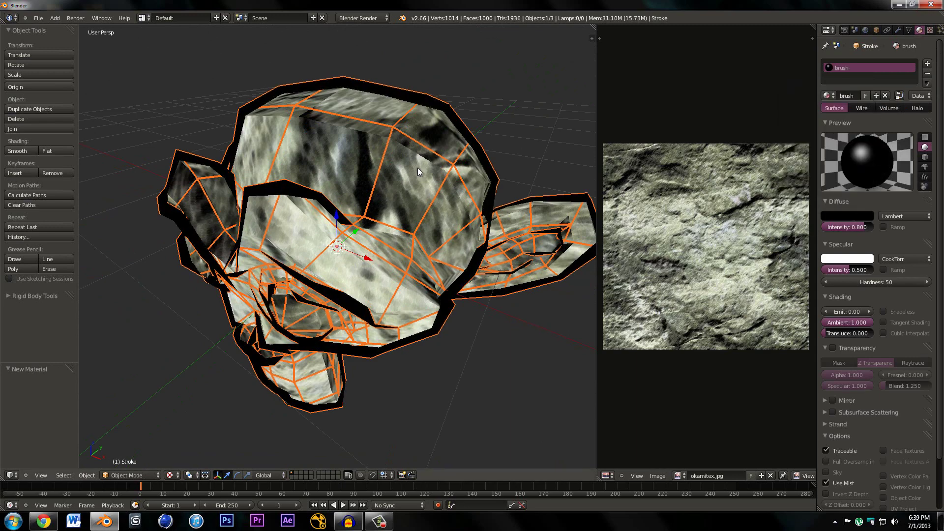
- Deselect everything and orbit around Suzanne to inspect the black outline from several angles
middle_click_drag(418, 171, 411, 190)
key("a")
scroll(411, 190, "up", 3)
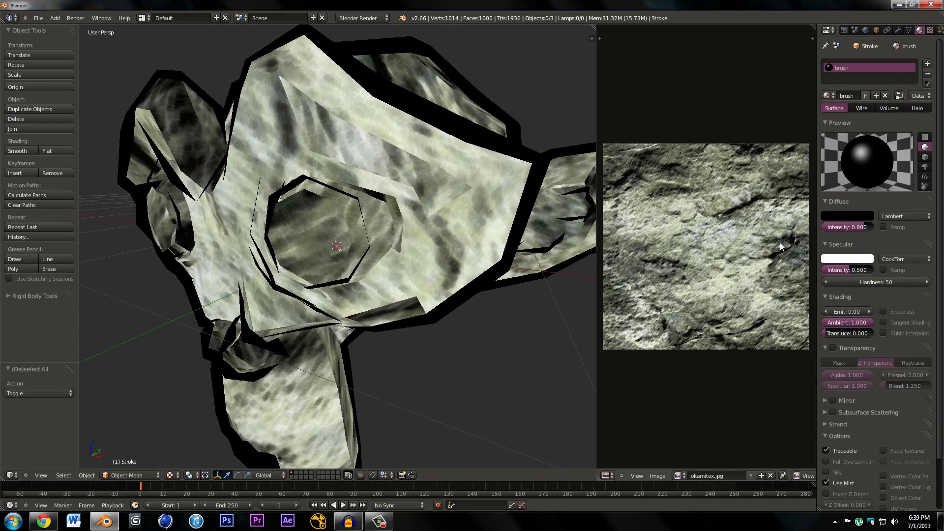
scroll(323, 181, "down", 6)
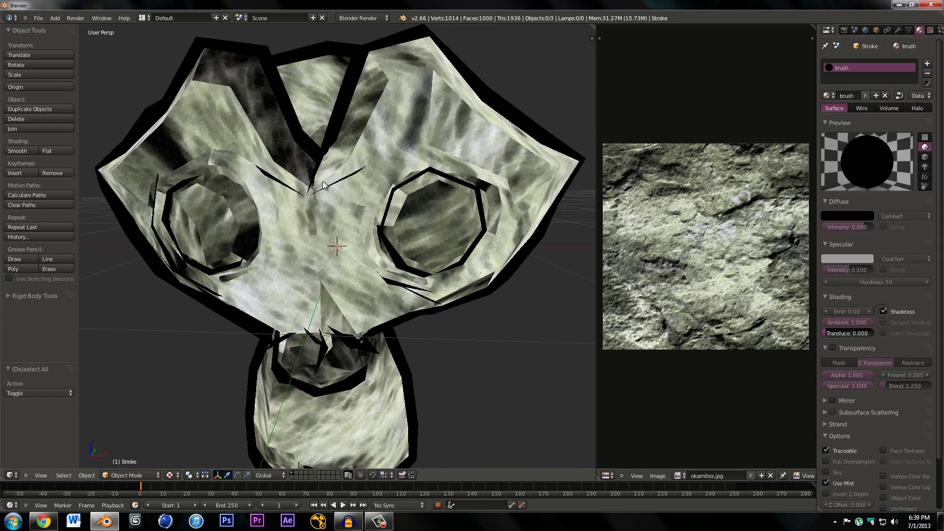
middle_click_drag(311, 169, 356, 227)
scroll(379, 240, "up", 5)
scroll(392, 264, "down", 6)
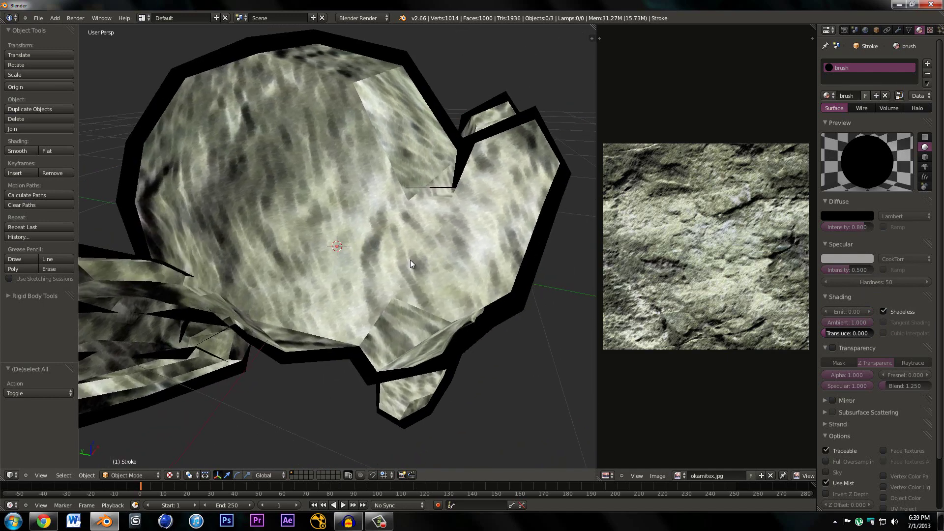
middle_click_drag(403, 273, 354, 262)
scroll(299, 268, "up", 3)
scroll(326, 227, "up", 3)
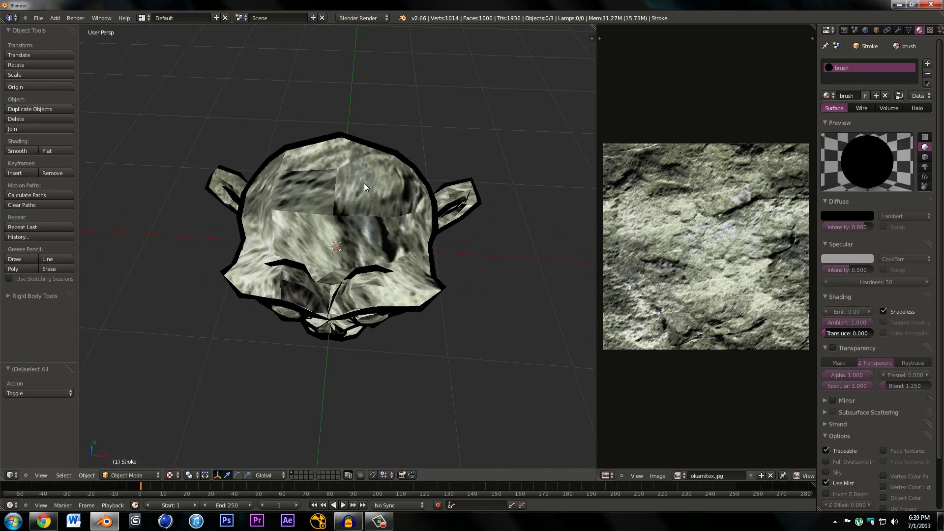
middle_click_drag(372, 190, 374, 209)
key("F12")
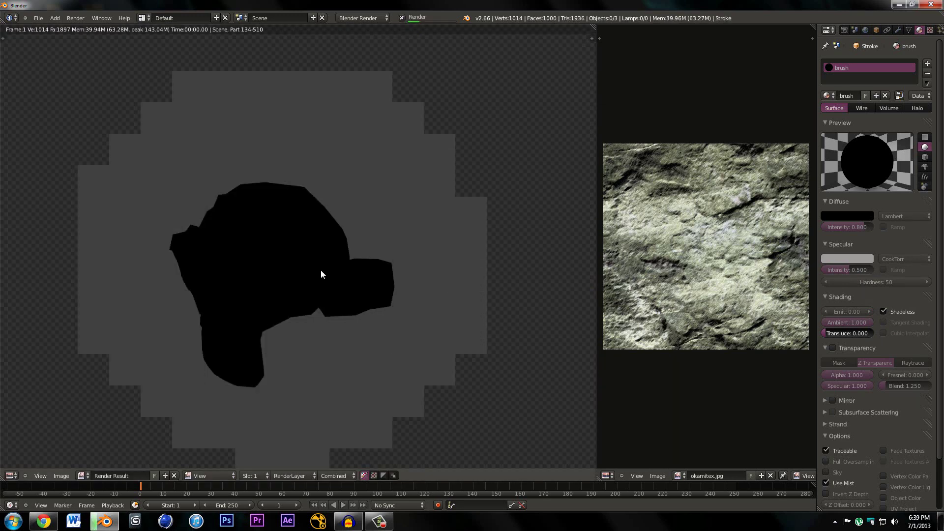
key("Escape")
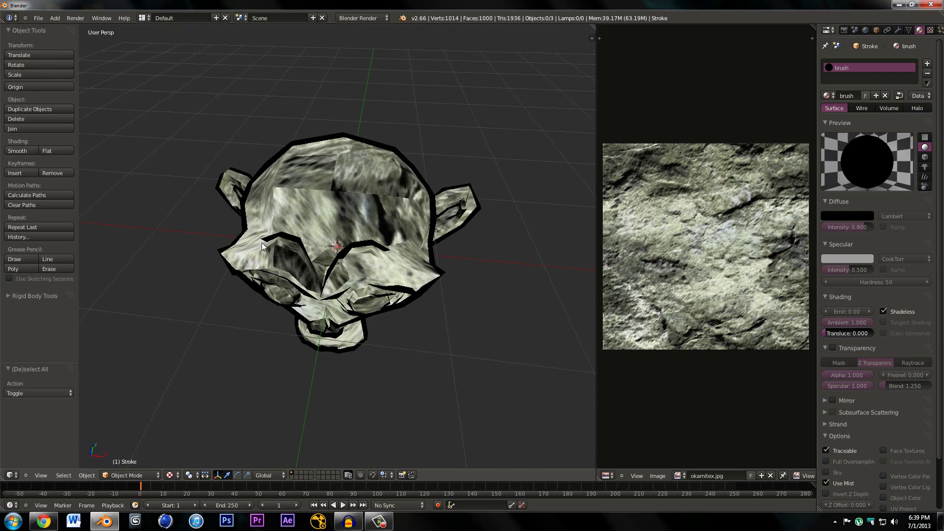
scroll(320, 222, "up", 2)
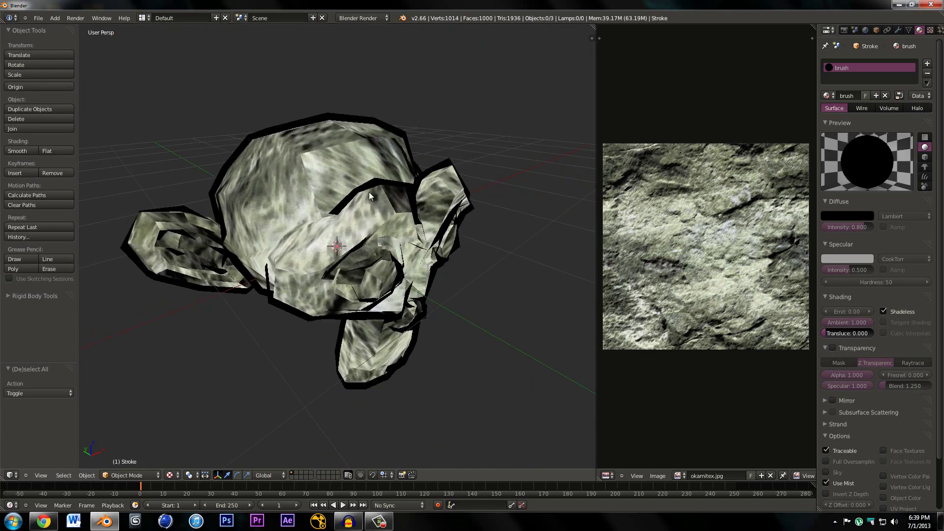
middle_click_drag(375, 234, 392, 230)
scroll(424, 240, "up", 4)
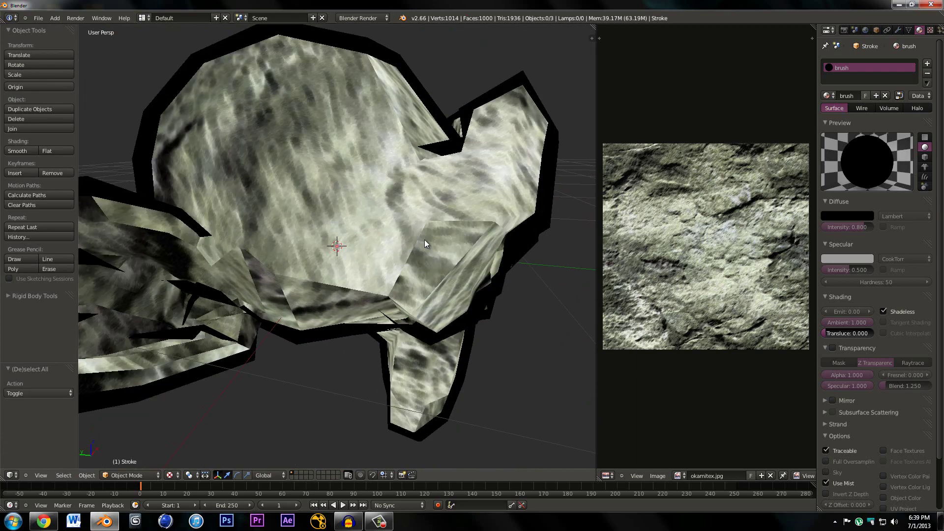
middle_click_drag(382, 271, 329, 254)
scroll(303, 244, "down", 6)
scroll(297, 233, "up", 6)
scroll(358, 242, "up", 3)
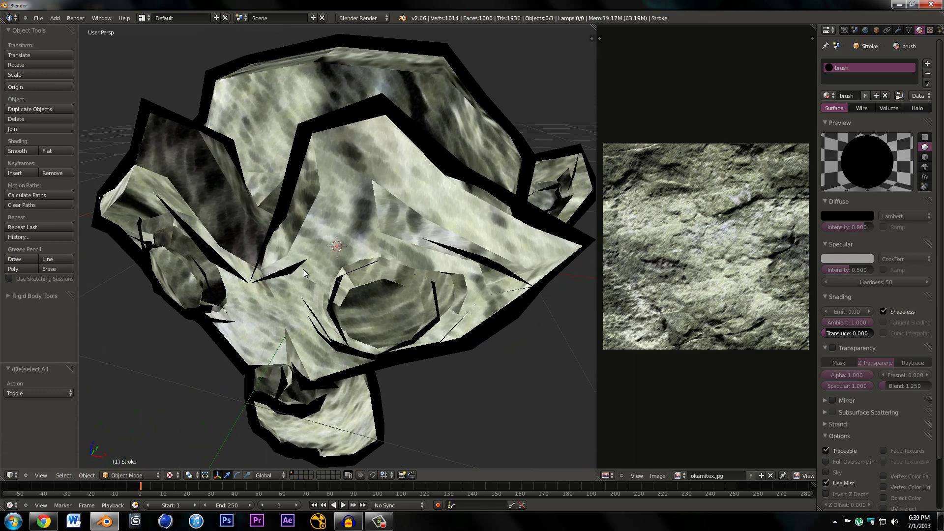
scroll(305, 276, "down", 5)
middle_click_drag(293, 251, 323, 278)
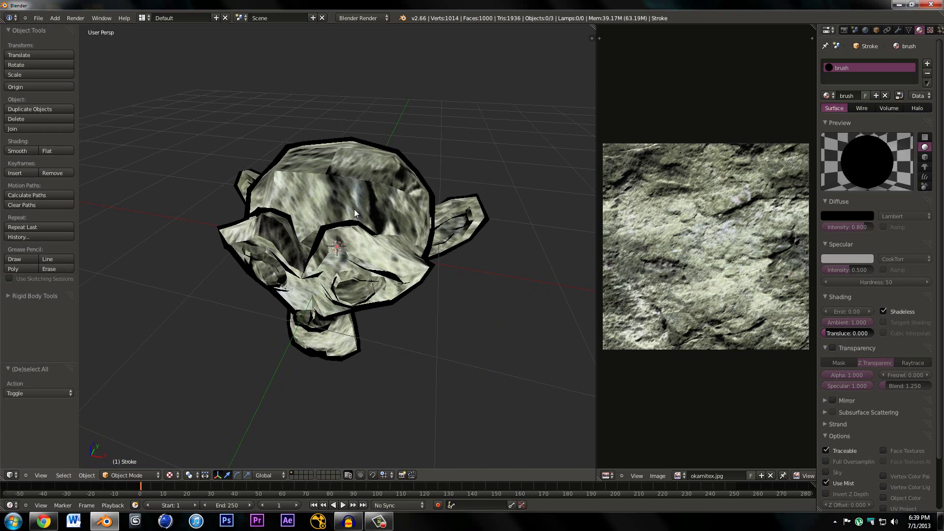
- Add a Displace modifier to the Stroke shell
right_click(356, 226)
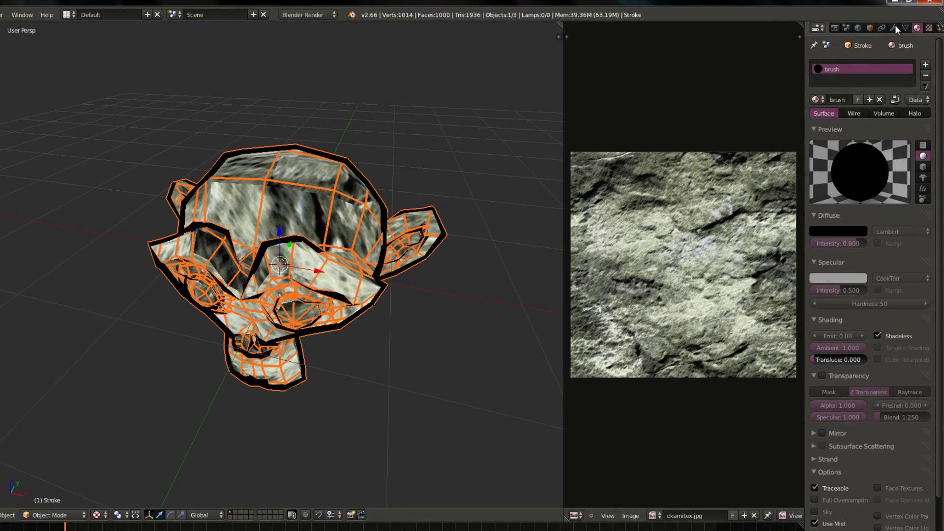
left_click(899, 29)
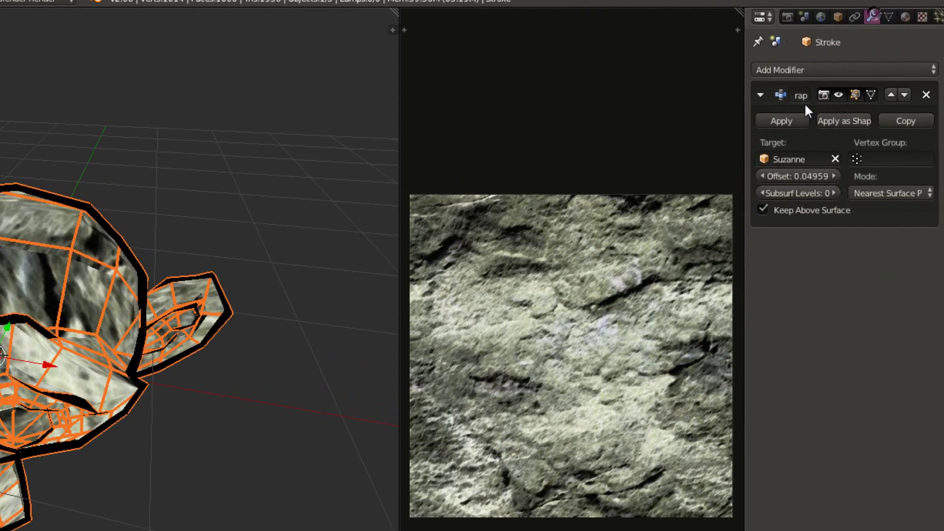
left_click(834, 64)
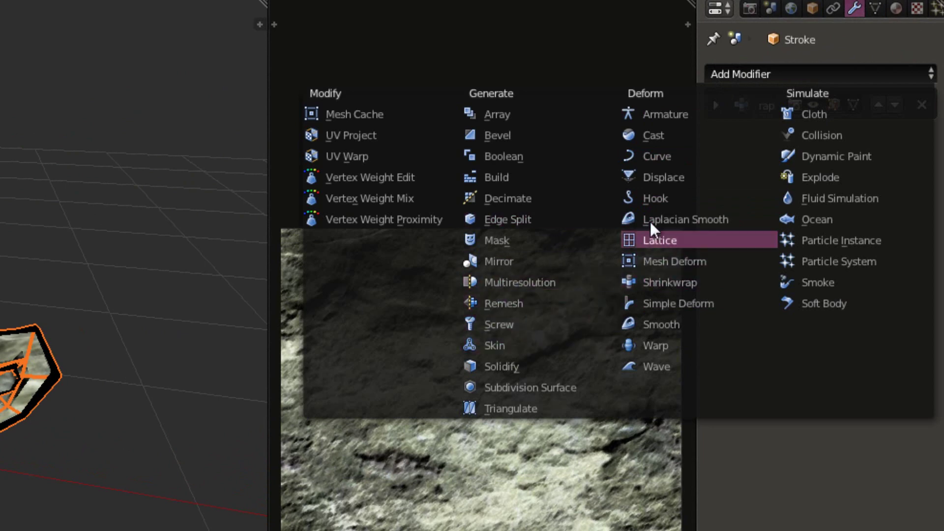
left_click(666, 178)
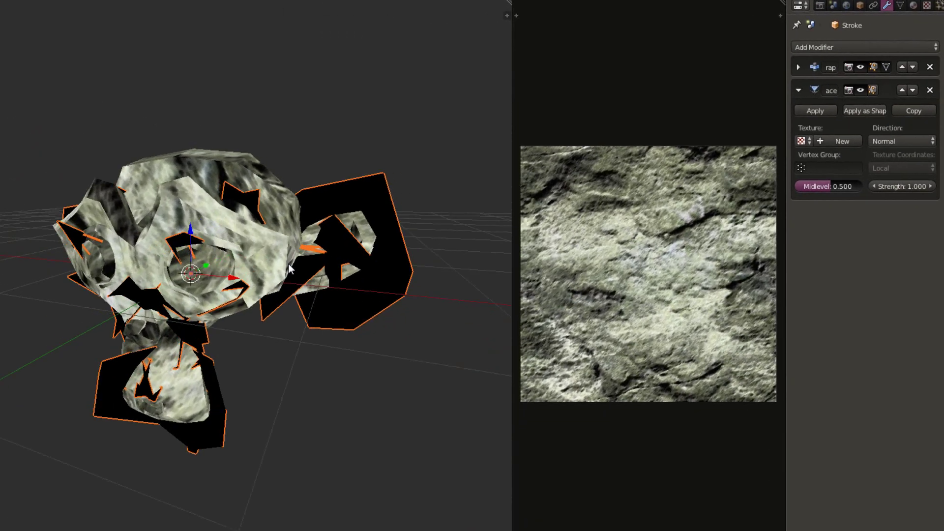
scroll(277, 291, "up", 3)
scroll(290, 302, "down", 3)
middle_click_drag(296, 311, 310, 300)
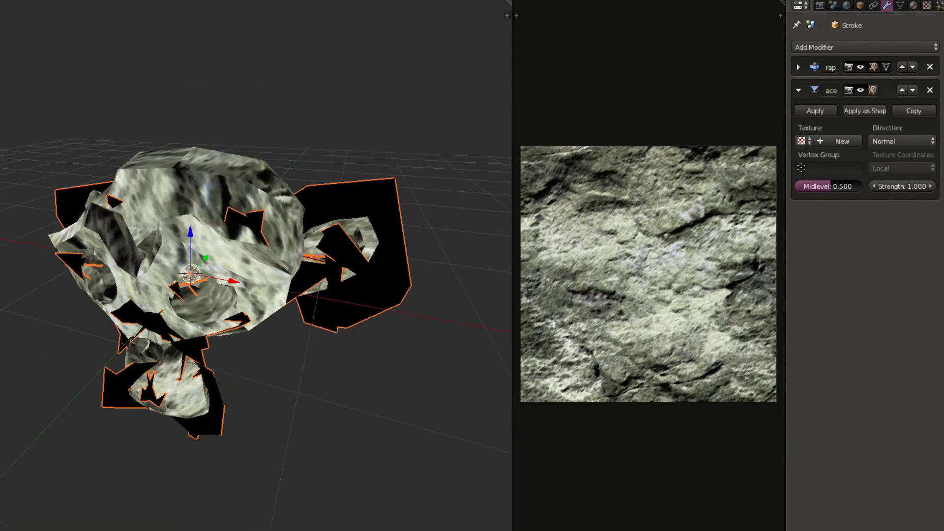
- Set the Displace strength to 0 and drive it with the texture Tex
left_click(908, 190)
type("1")
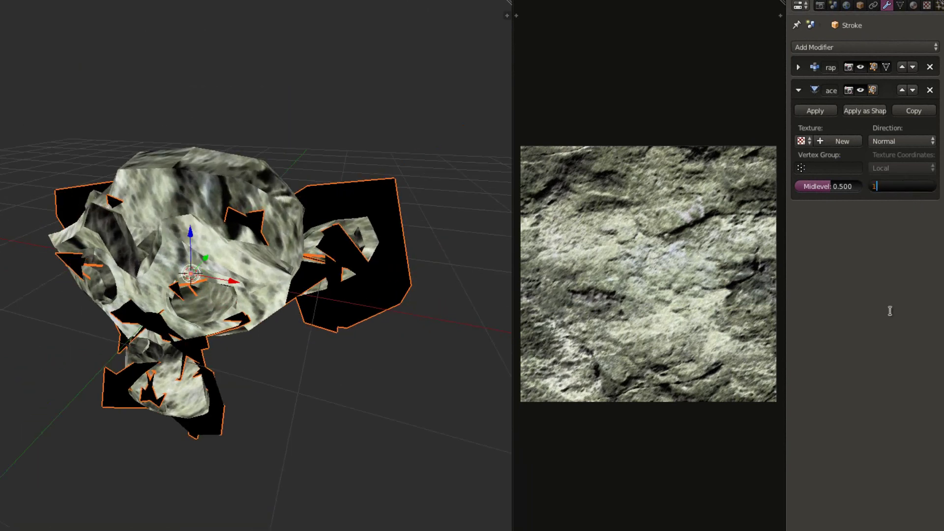
key("Return")
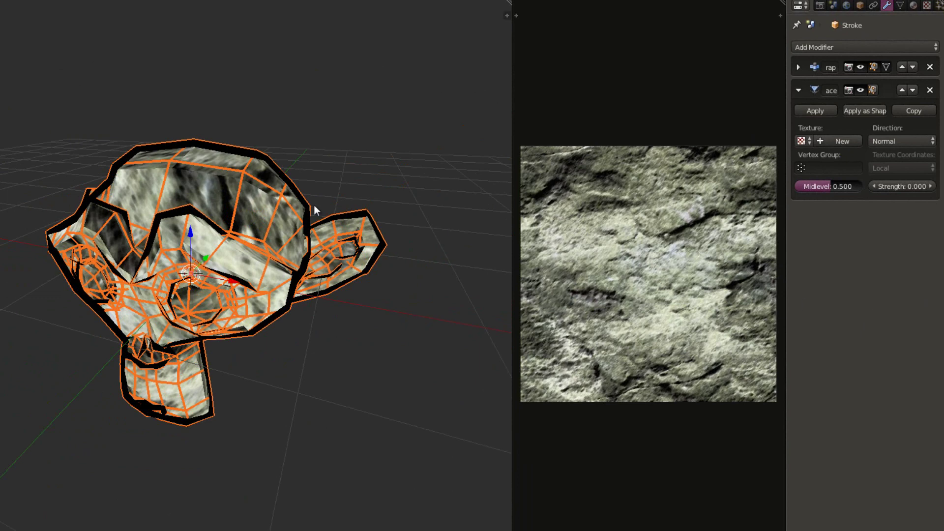
scroll(314, 205, "up", 2)
left_click(800, 141)
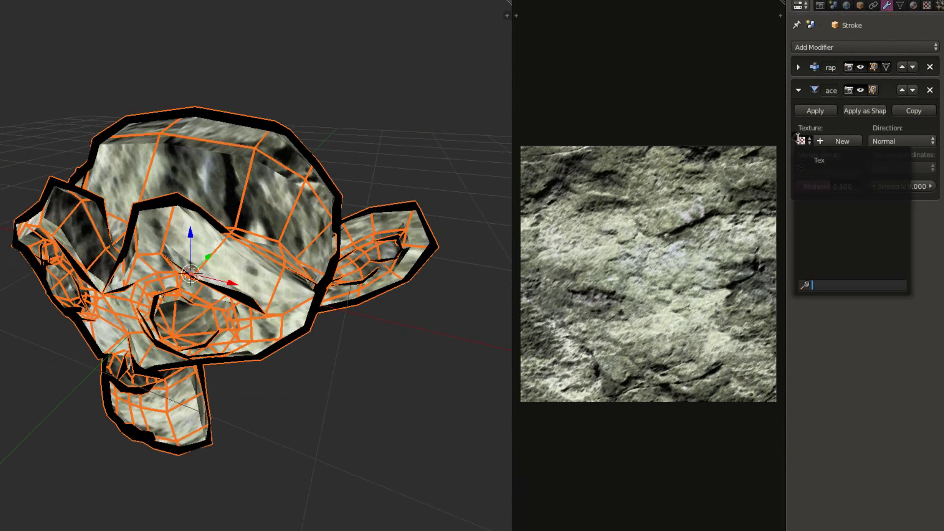
left_click(817, 158)
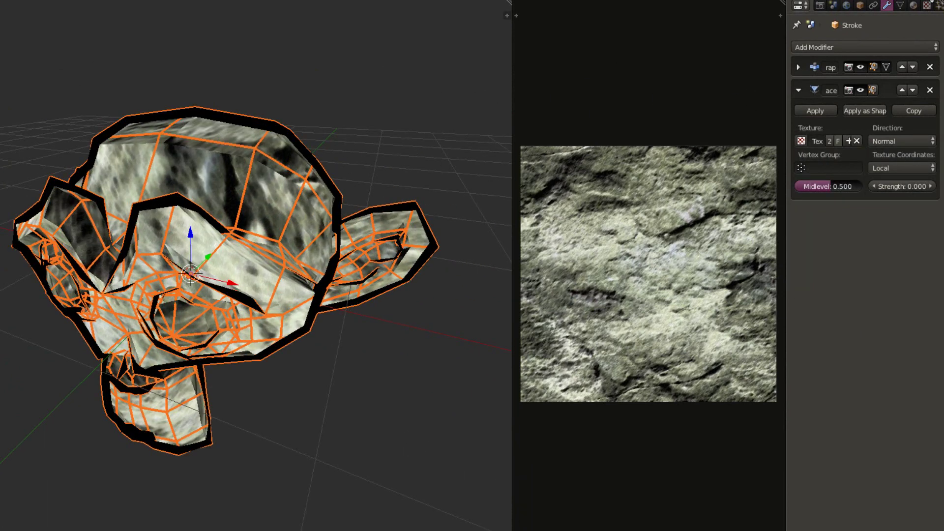
- Select the texture Tex and change its type to Clouds
left_click(928, 5)
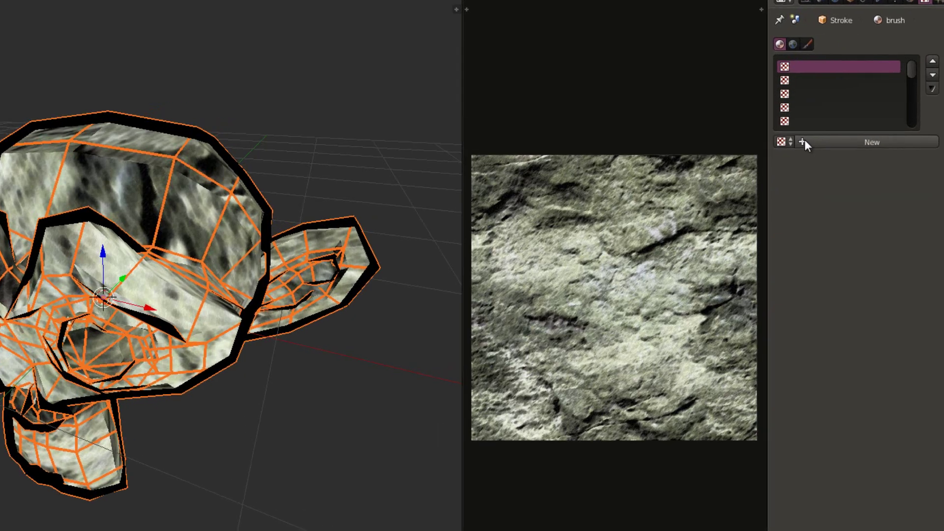
left_click(801, 134)
left_click(811, 154)
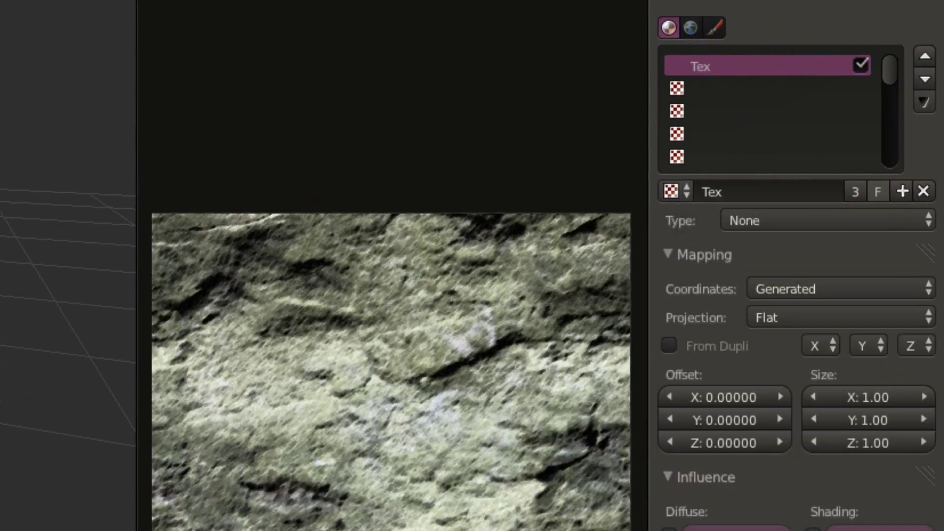
left_click(769, 221)
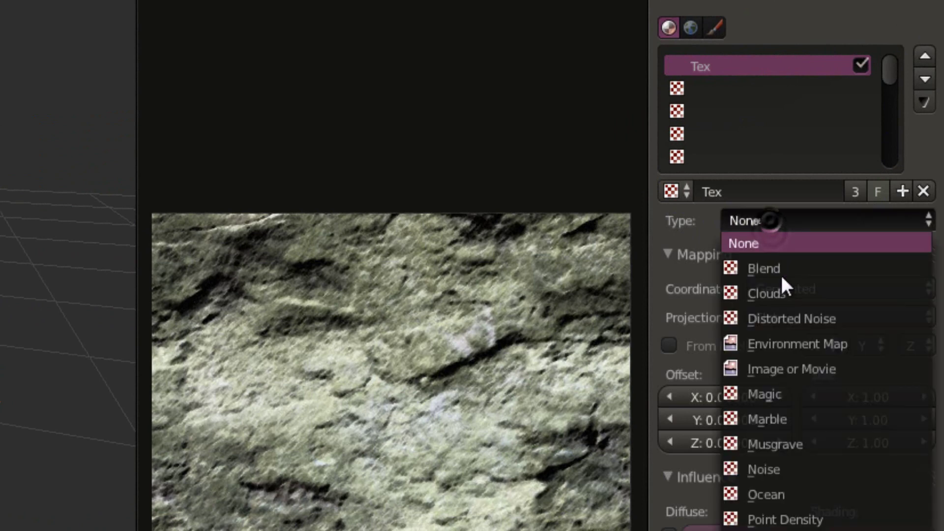
left_click(781, 292)
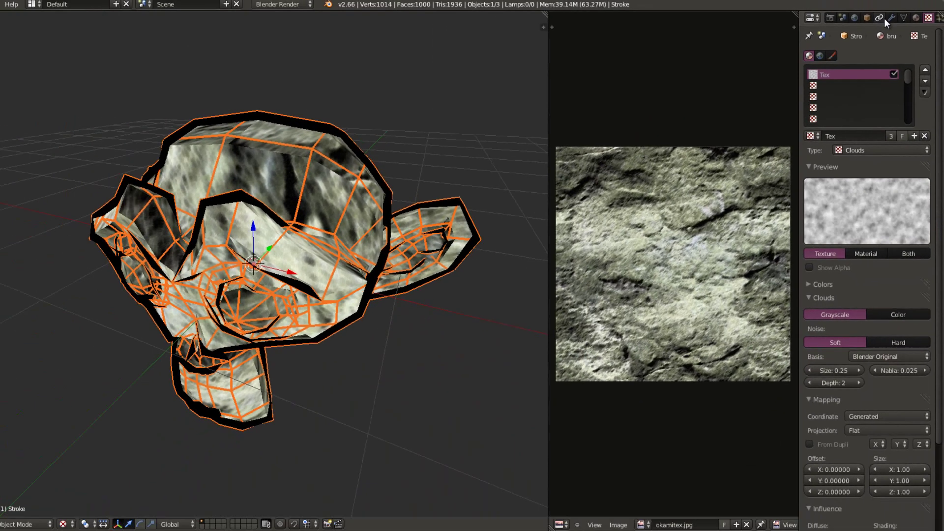
left_click(890, 18)
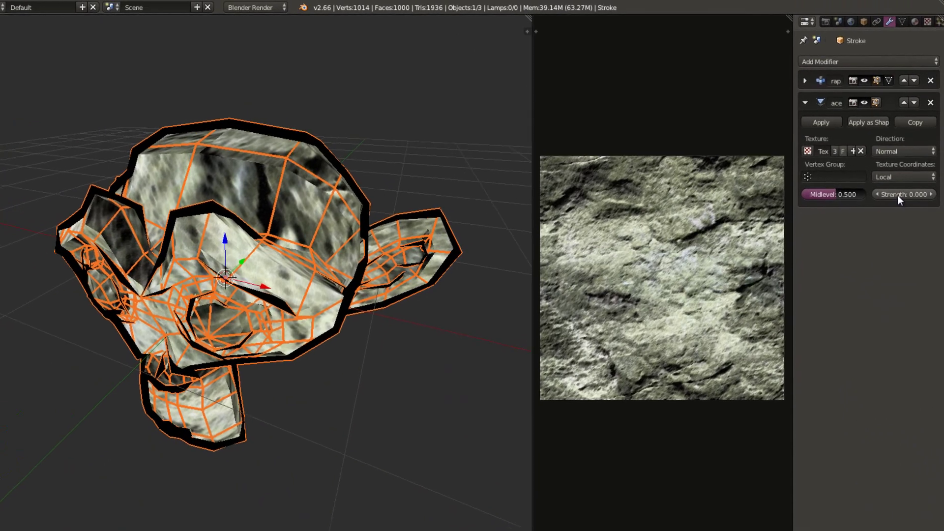
- Drag the Displace strength to about 0.0824 while trying out different midlevel values
left_click_drag(901, 197, 911, 204)
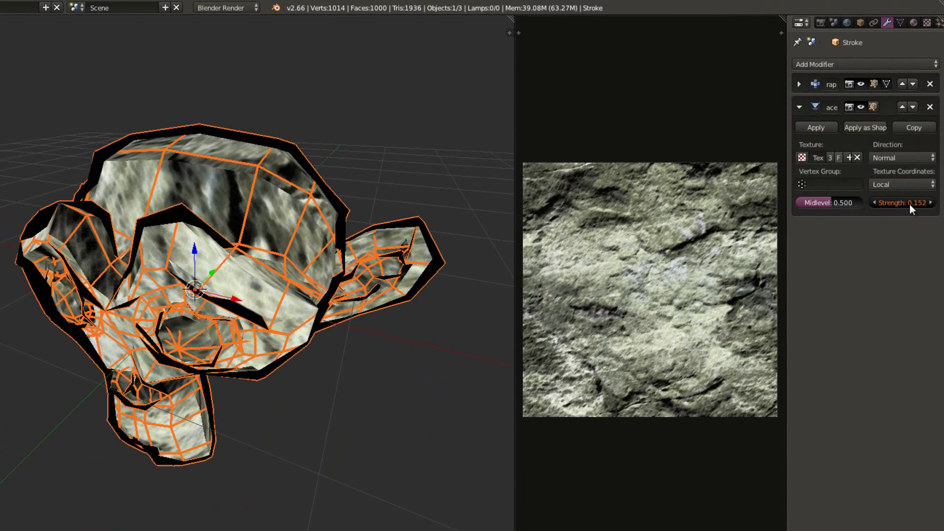
scroll(332, 171, "up", 5)
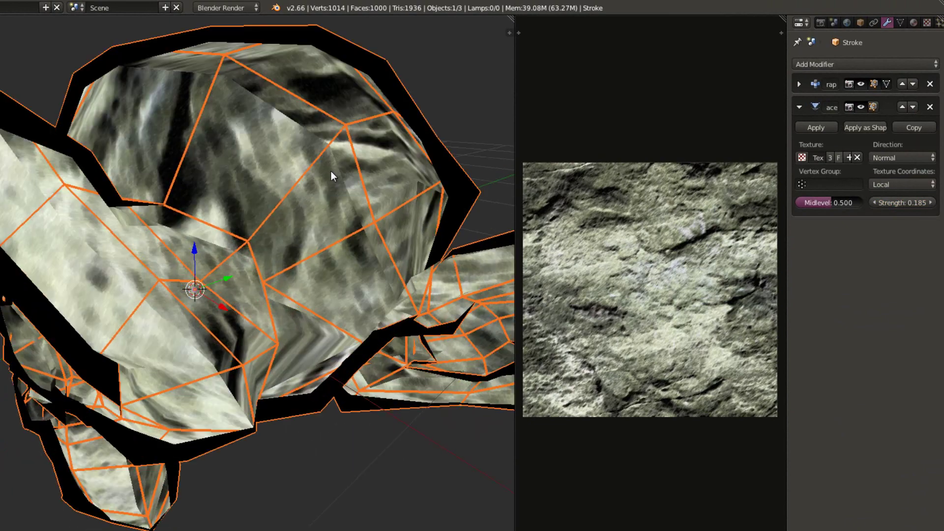
scroll(331, 171, "down", 5)
middle_click_drag(436, 158, 381, 172)
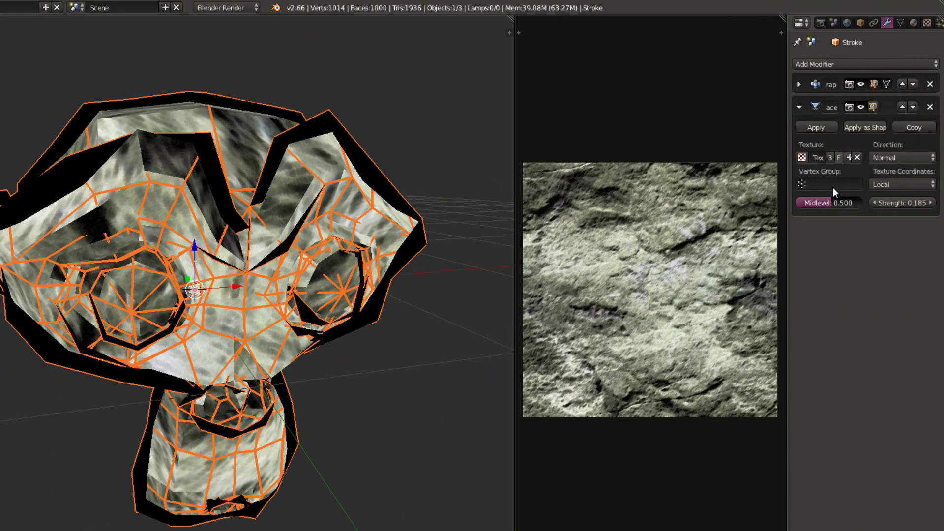
left_click_drag(910, 201, 899, 203)
middle_click_drag(418, 157, 442, 177)
left_click_drag(827, 198, 835, 199)
left_click_drag(902, 198, 832, 201)
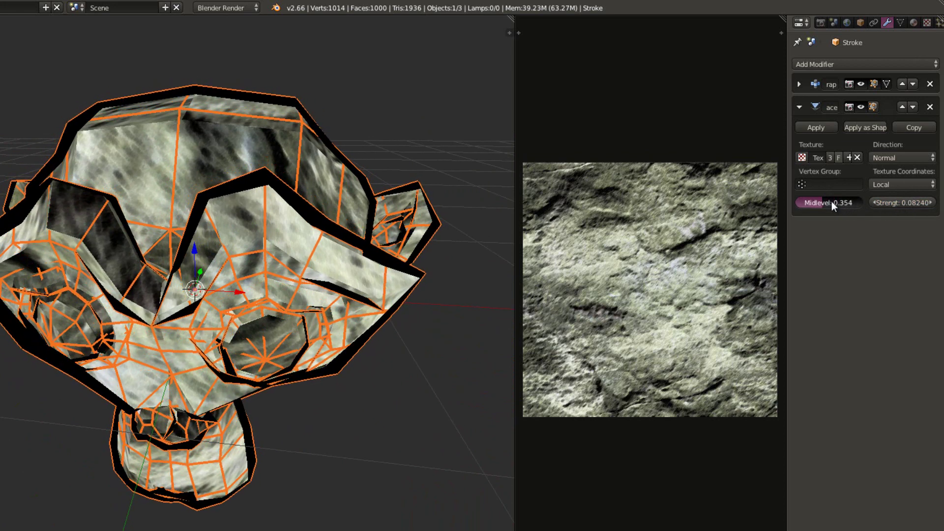
middle_click_drag(242, 148, 263, 137)
- Reselect the stroke shell, set the Displace midlevel back to 0.5, and preview the outline
key("a")
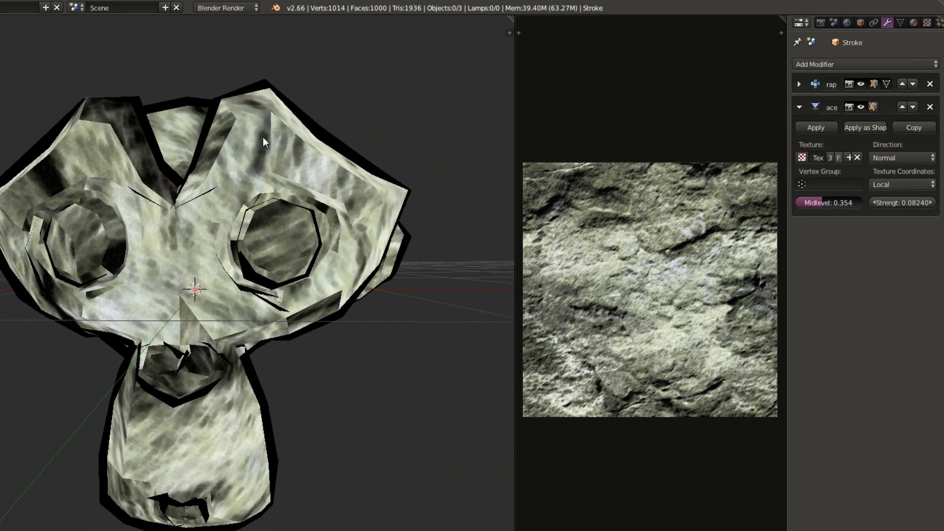
right_click(358, 141)
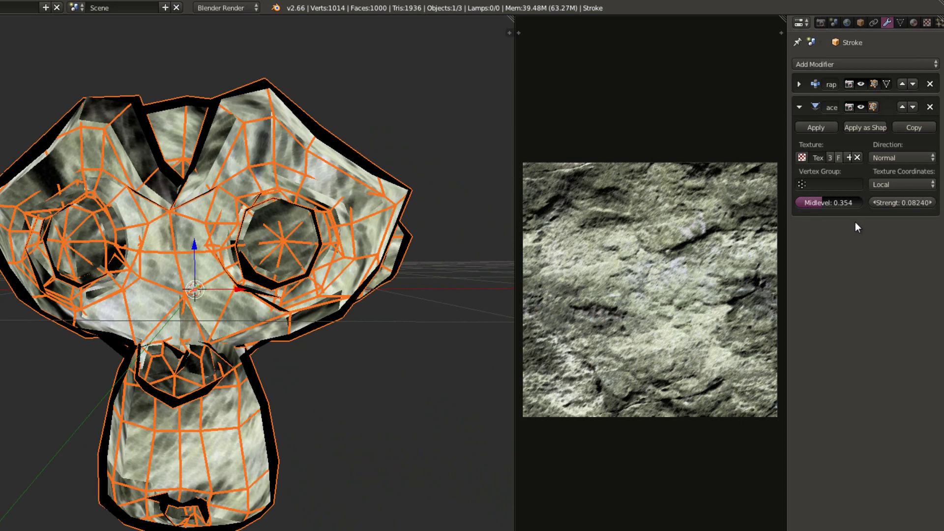
left_click(856, 203)
type("0.5")
key("Return")
scroll(286, 54, "up", 3)
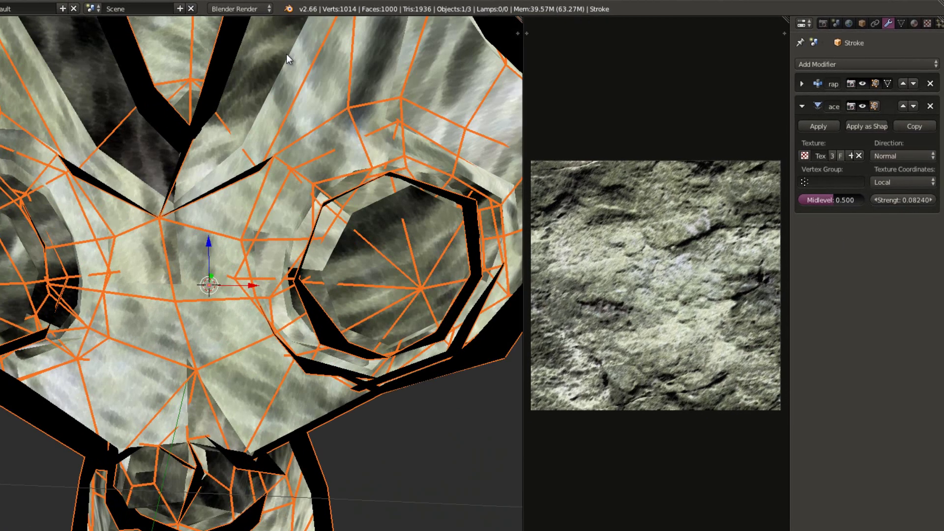
key("a")
scroll(287, 55, "down", 3)
- Lower the stroke shell's Displace strength to about 0.0136, toggling Edit Mode in and out
key("a")
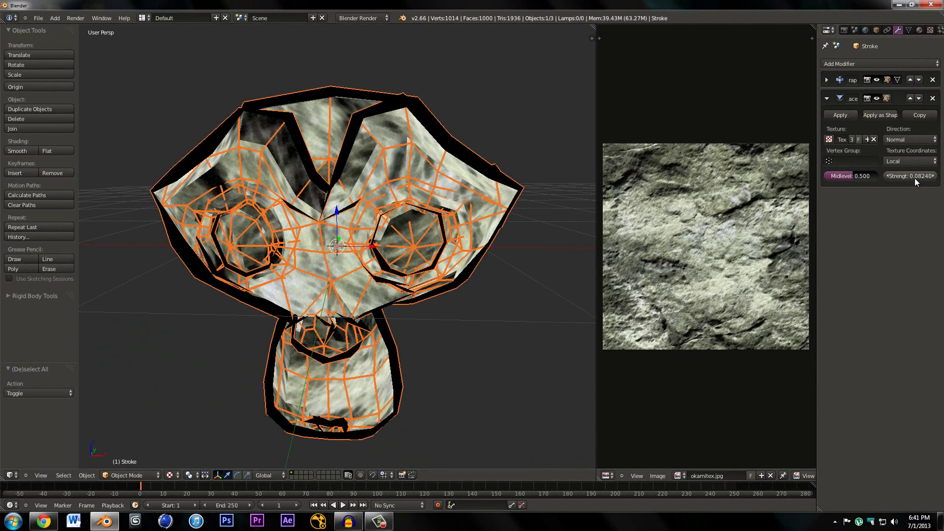
left_click_drag(914, 178, 907, 178)
key("Tab")
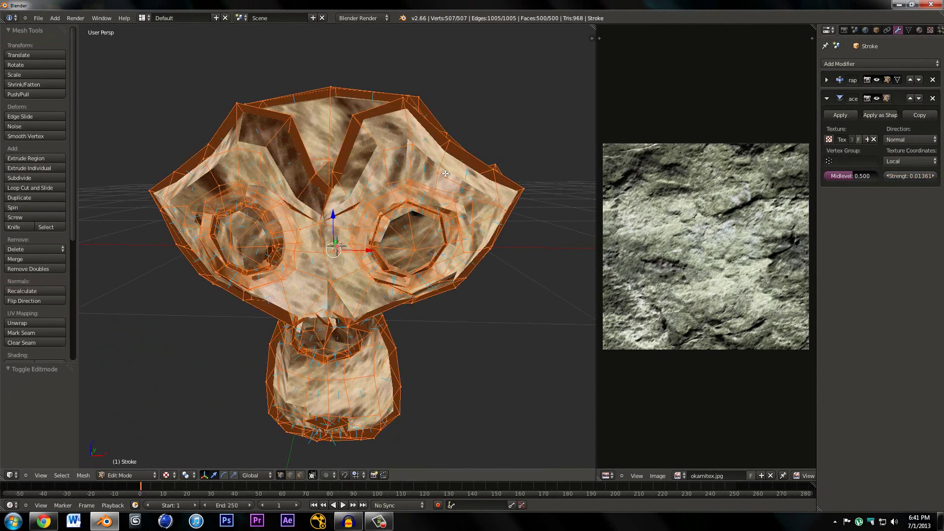
middle_click_drag(492, 157, 413, 142)
key("Tab")
- Deselect everything and orbit around Suzanne to inspect the thinner ink outline
key("a")
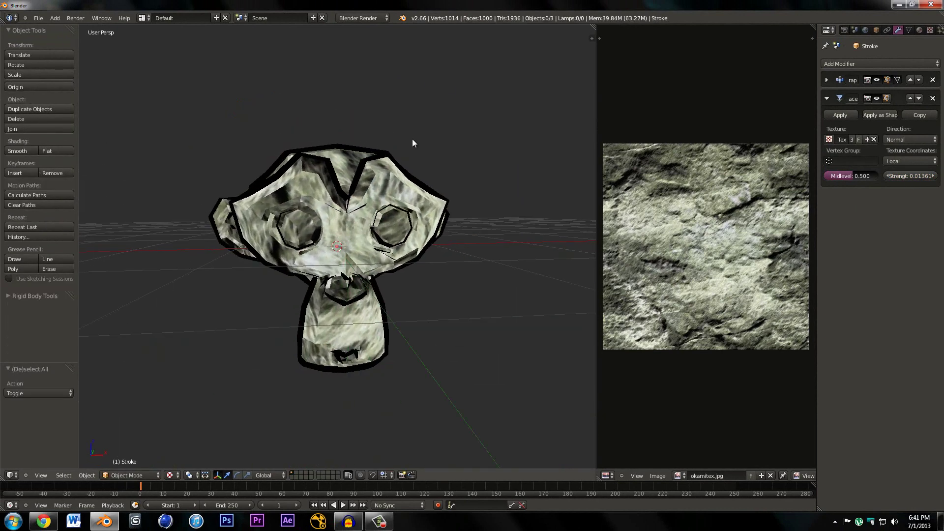
scroll(383, 152, "up", 3)
middle_click_drag(281, 309, 347, 309)
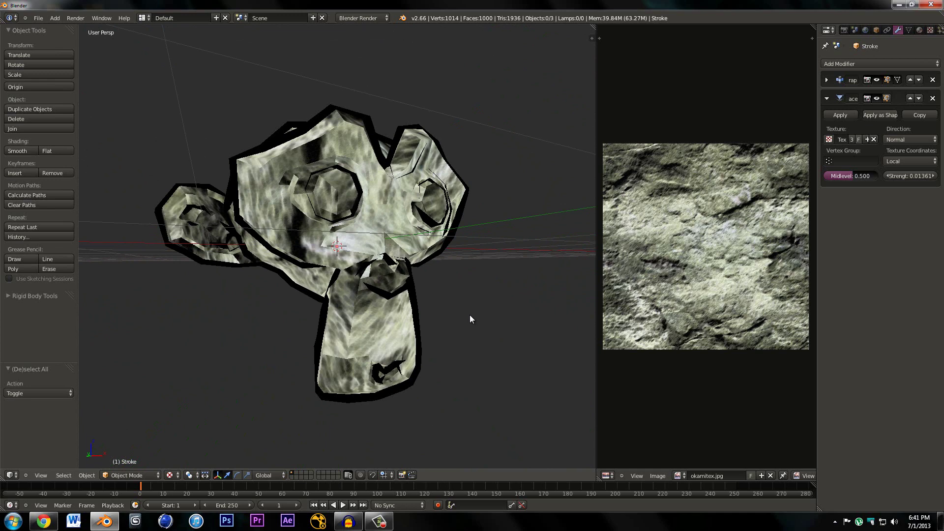
middle_click_drag(485, 223, 443, 261)
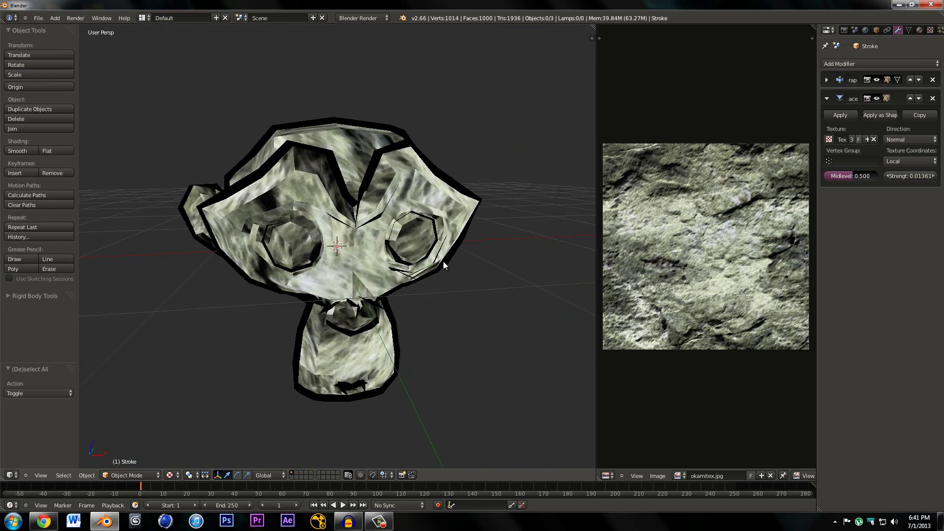
scroll(438, 265, "up", 6)
scroll(432, 268, "down", 6)
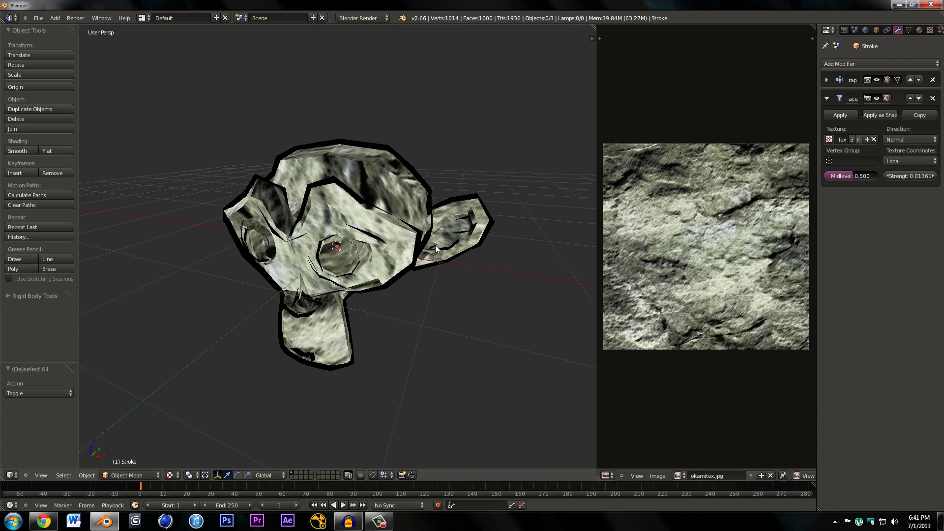
left_click(916, 521)
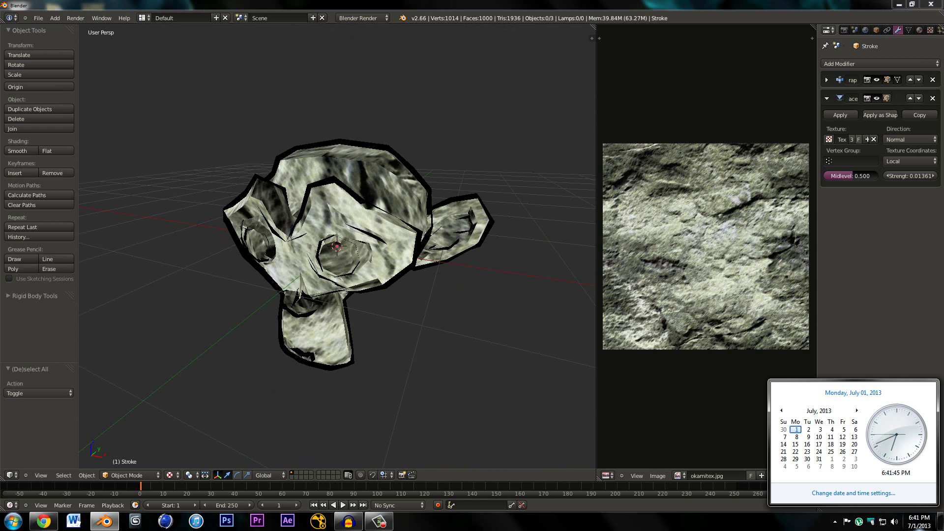
left_click(426, 306)
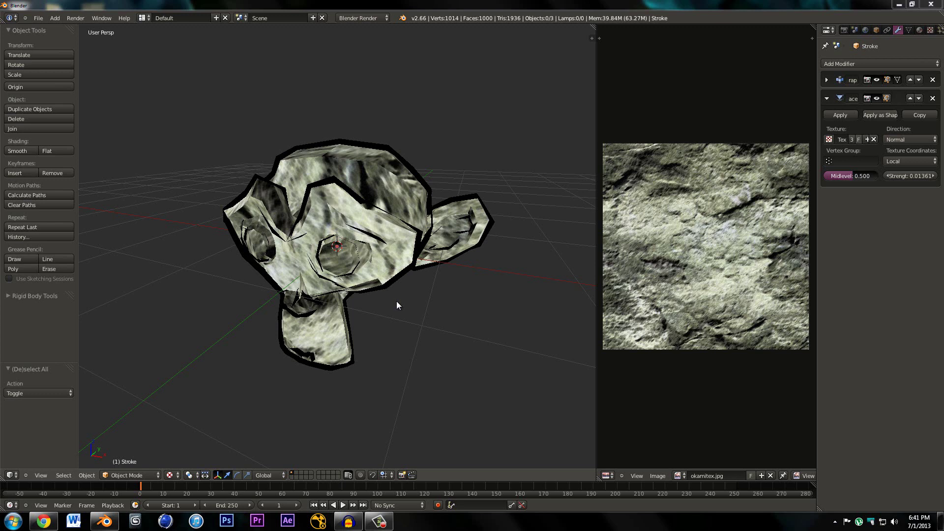
middle_click_drag(392, 246, 306, 244)
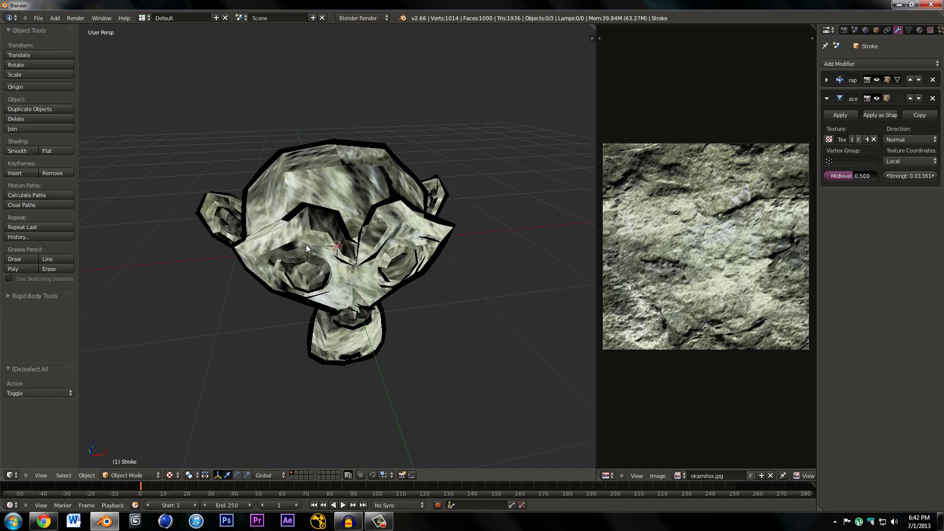
scroll(305, 252, "up", 8)
scroll(295, 276, "down", 6)
middle_click_drag(284, 274, 299, 311)
scroll(335, 244, "up", 2)
scroll(350, 335, "up", 4)
scroll(299, 311, "down", 3)
scroll(300, 313, "up", 1)
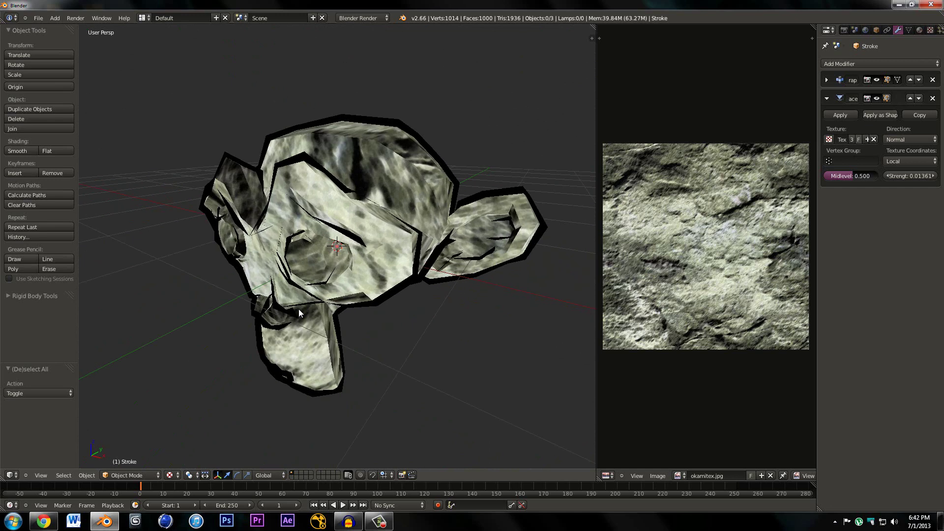